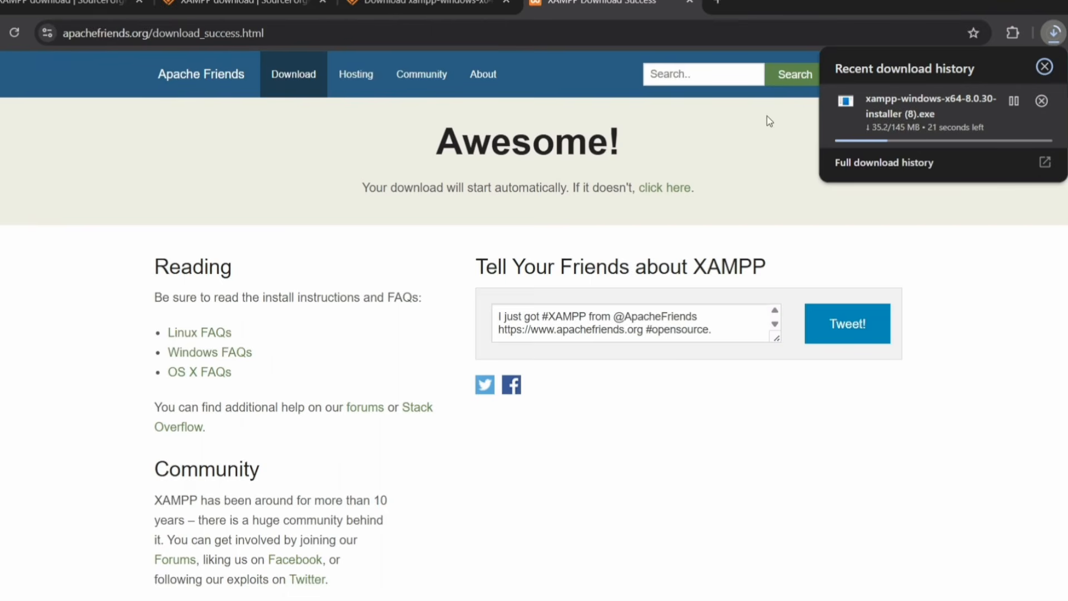
Launch the downloaded XAMPP 8.0.30 installer from the download history and acknowledge the User Account Control warning.
left_click(1044, 67)
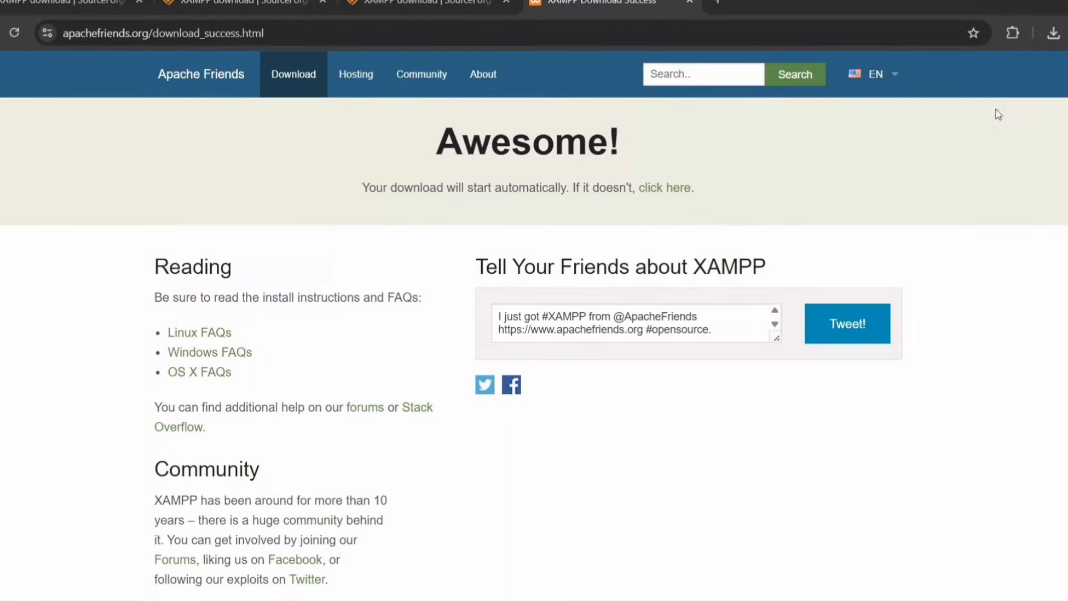
left_click(1051, 32)
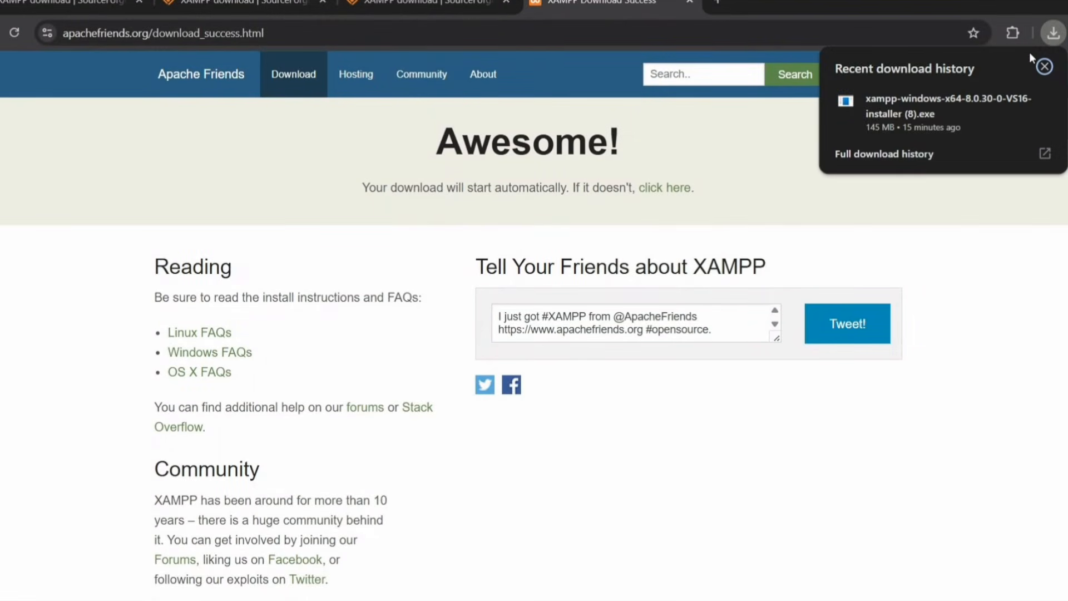
left_click(913, 108)
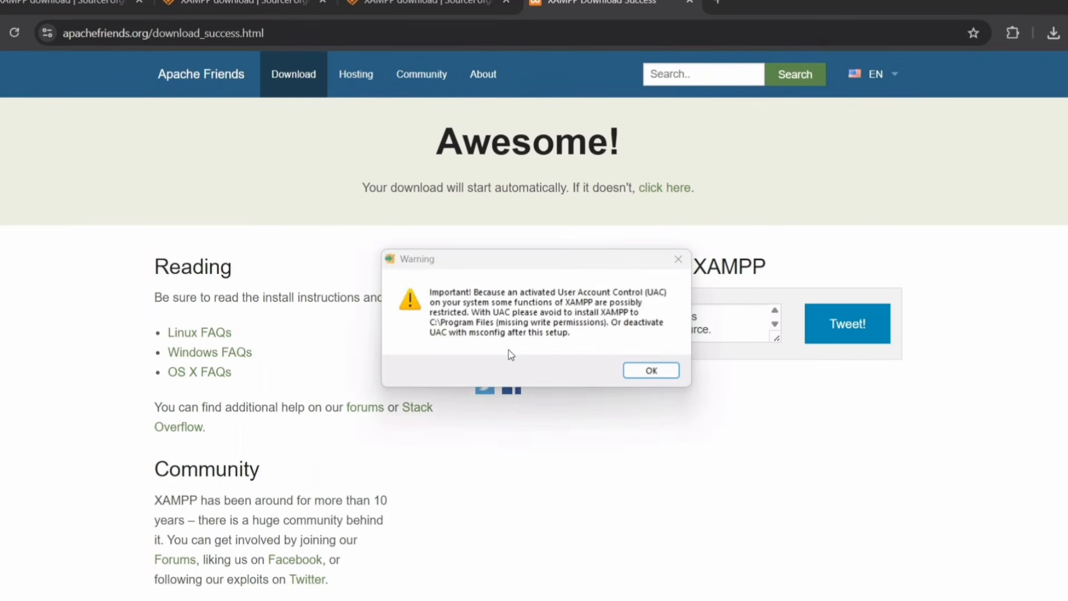
left_click(639, 370)
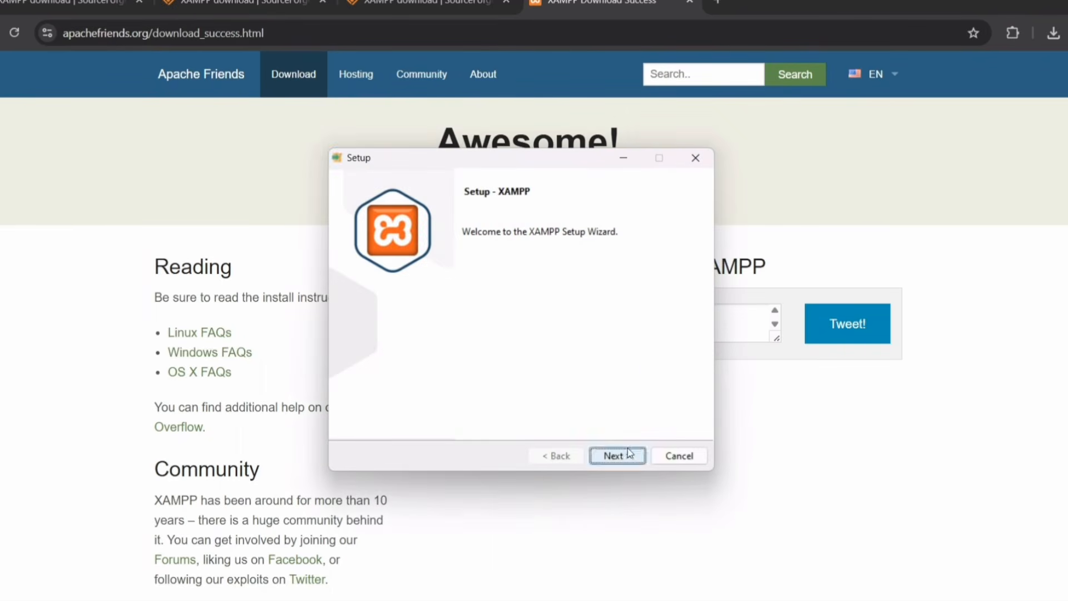
Install XAMPP with the default components into C:\xampp and finish setup with the Control Panel set to start.
left_click(629, 459)
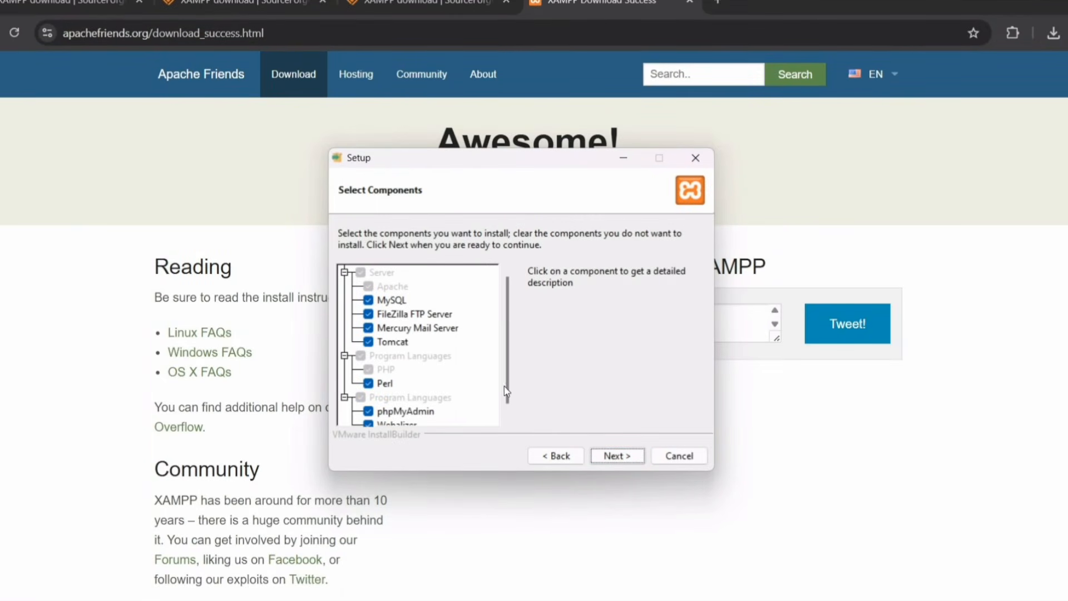
left_click(616, 456)
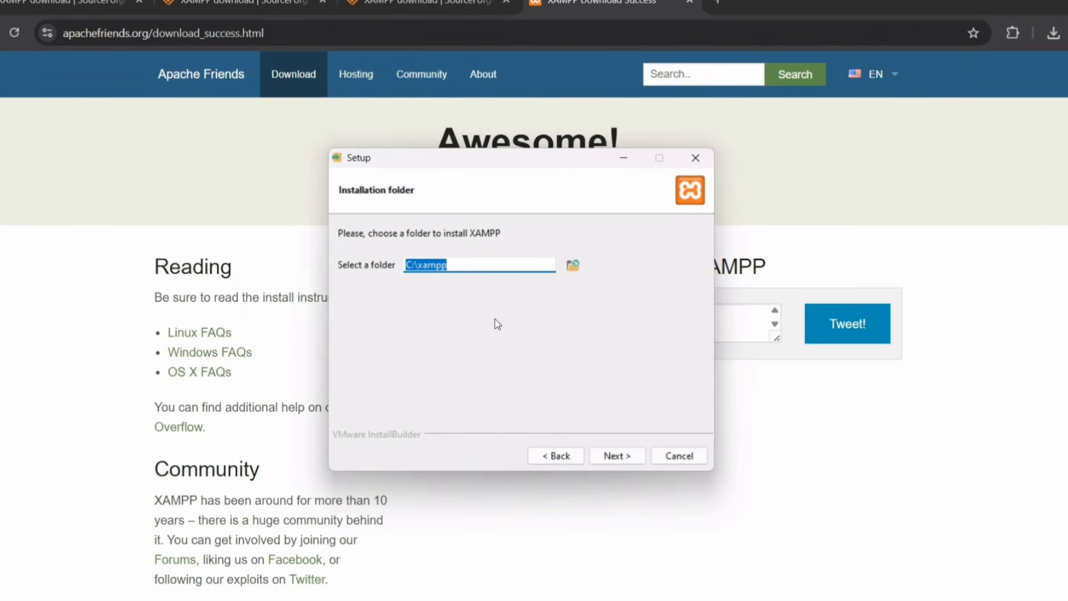
left_click(615, 462)
left_click(616, 463)
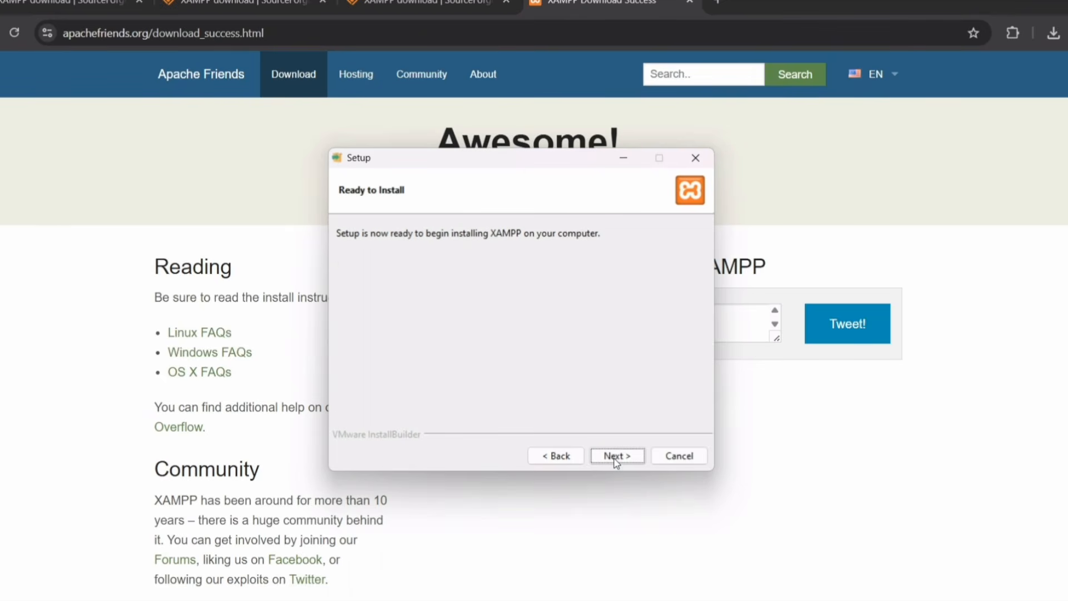
left_click(616, 462)
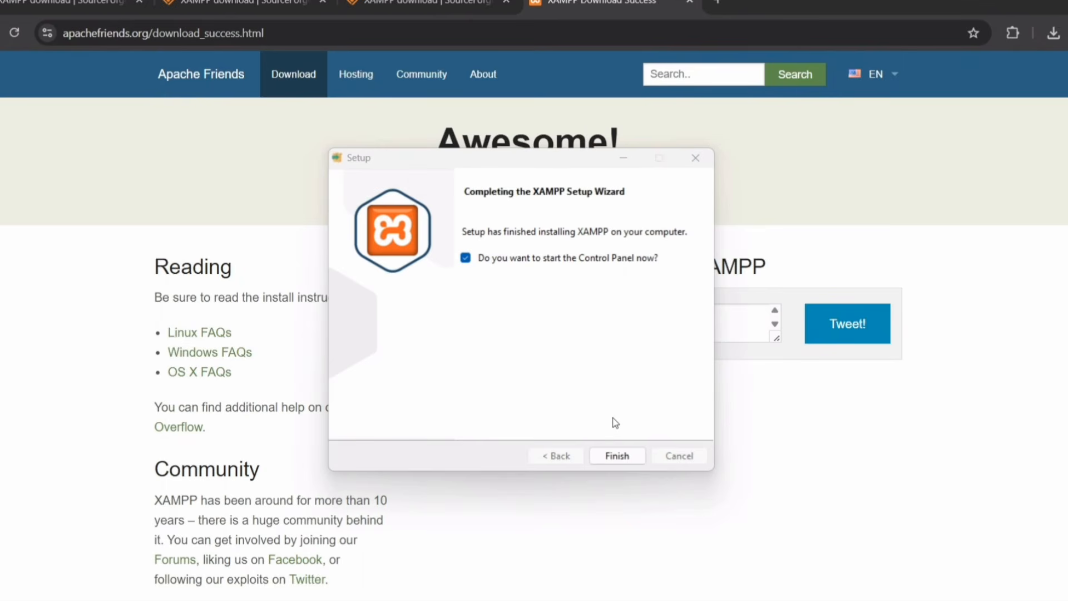
left_click(621, 463)
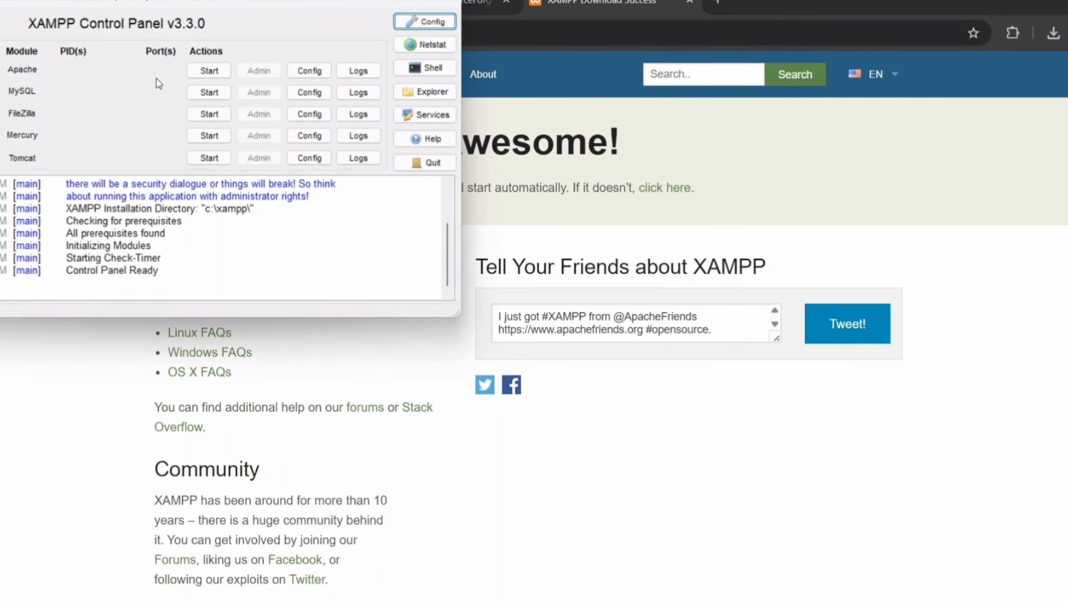
Start the Apache and MySQL modules in the XAMPP Control Panel.
left_click(210, 71)
left_click(209, 114)
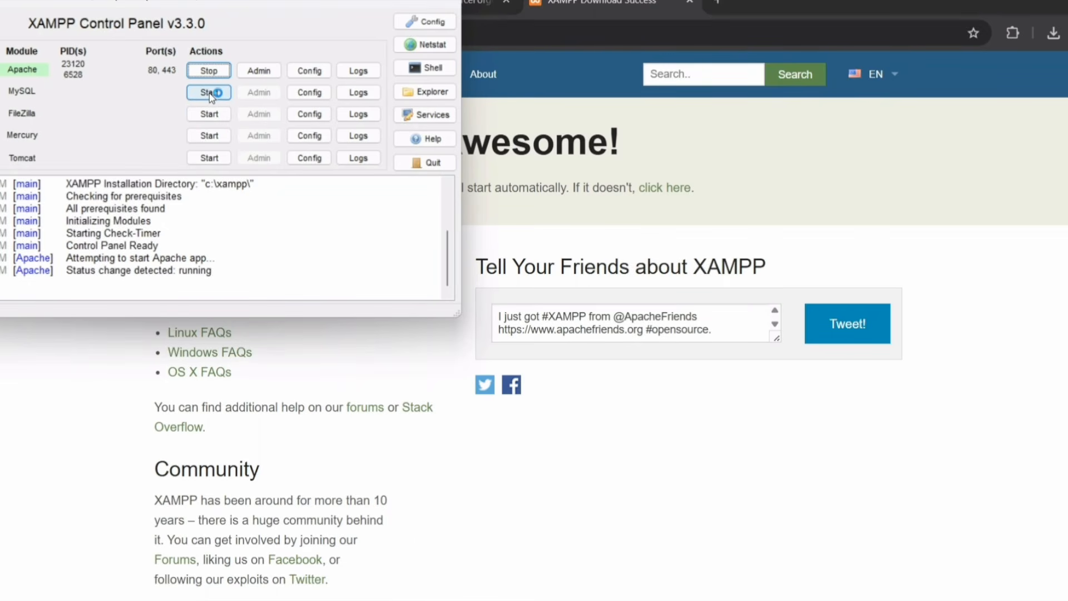
left_click(211, 92)
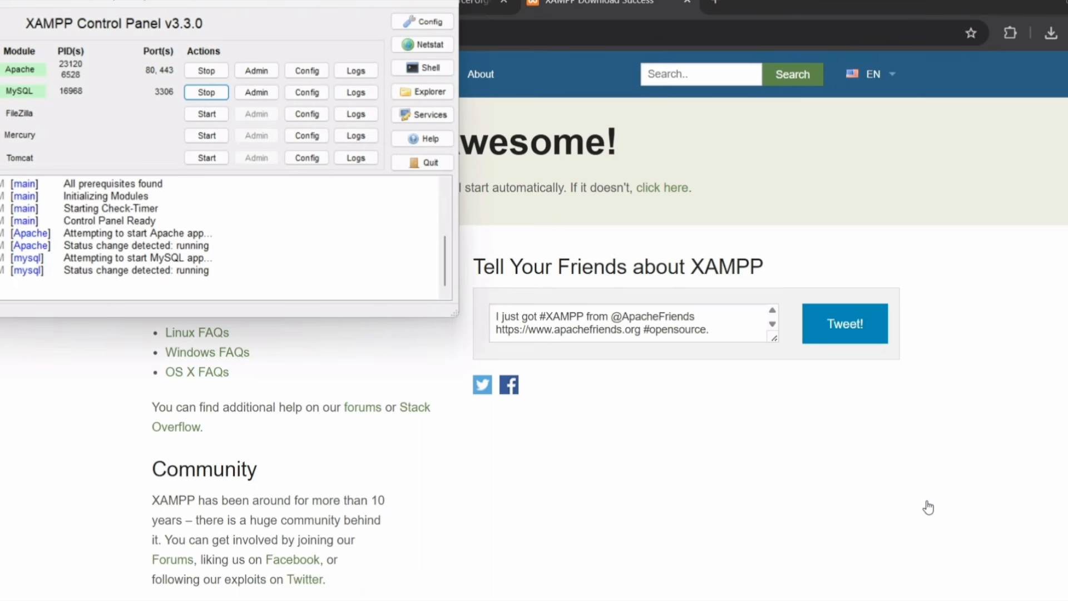
Load localhost in a new browser tab to check the XAMPP installation.
key("ctrl+t")
left_click(362, 26)
type("lo")
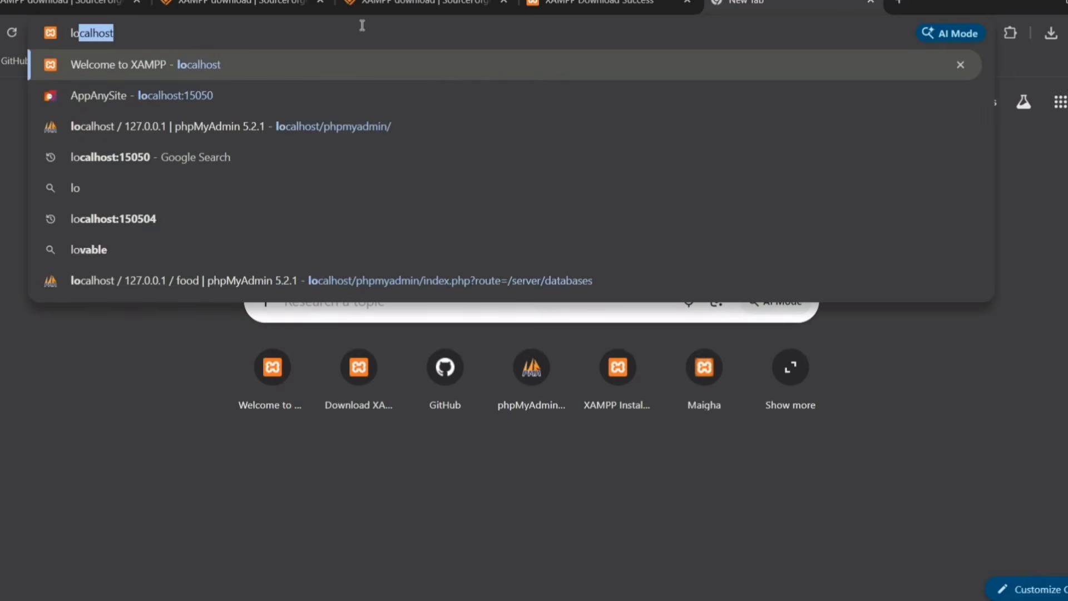
type("ca")
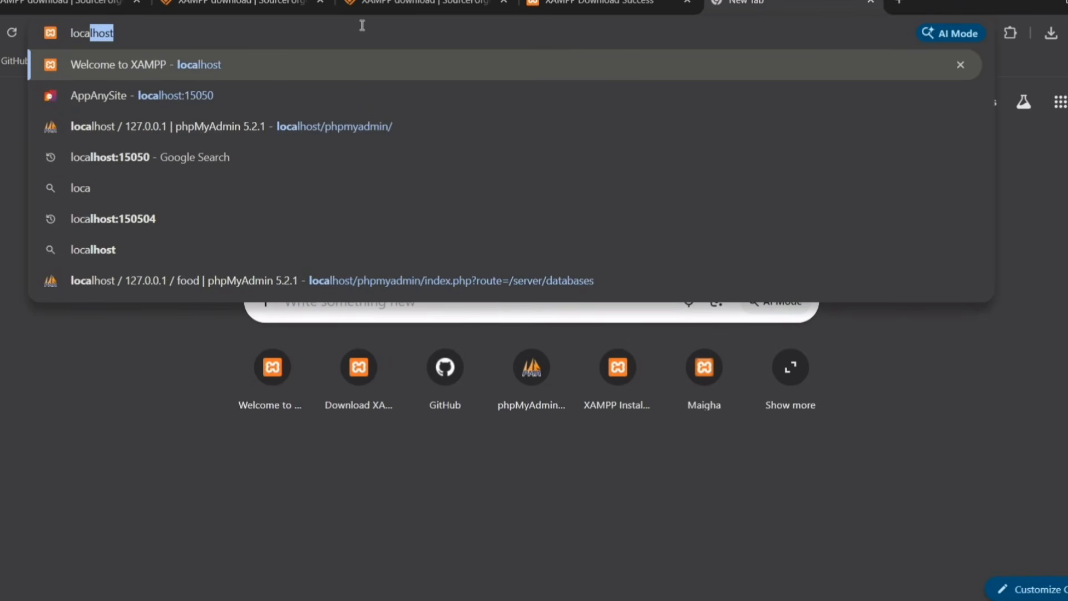
key("Return")
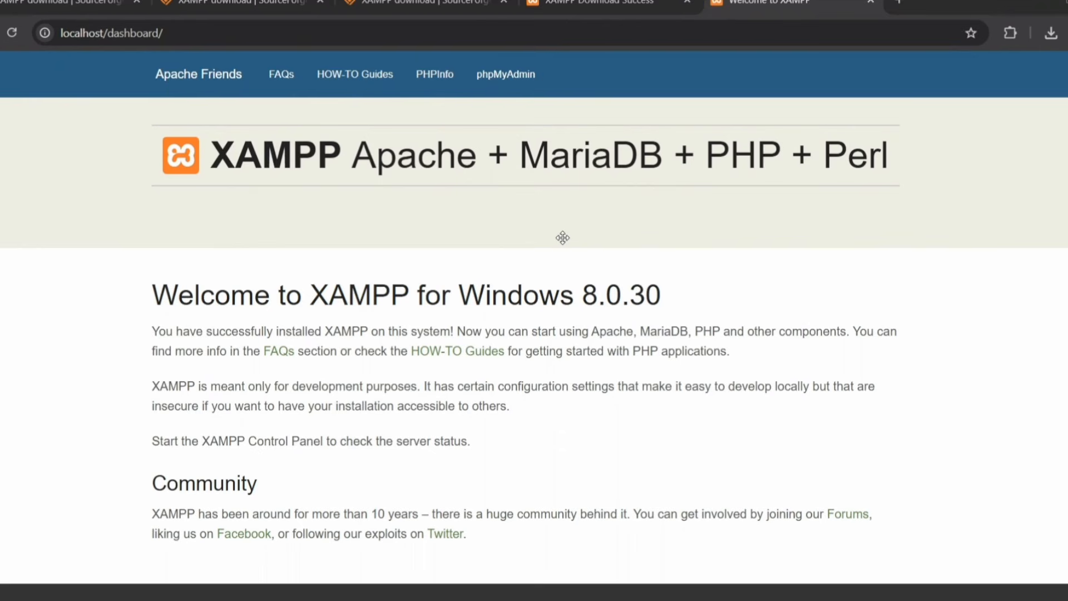
Search for "download wordpress" in a new browser tab and open the WordPress.org download page.
key("ctrl+t")
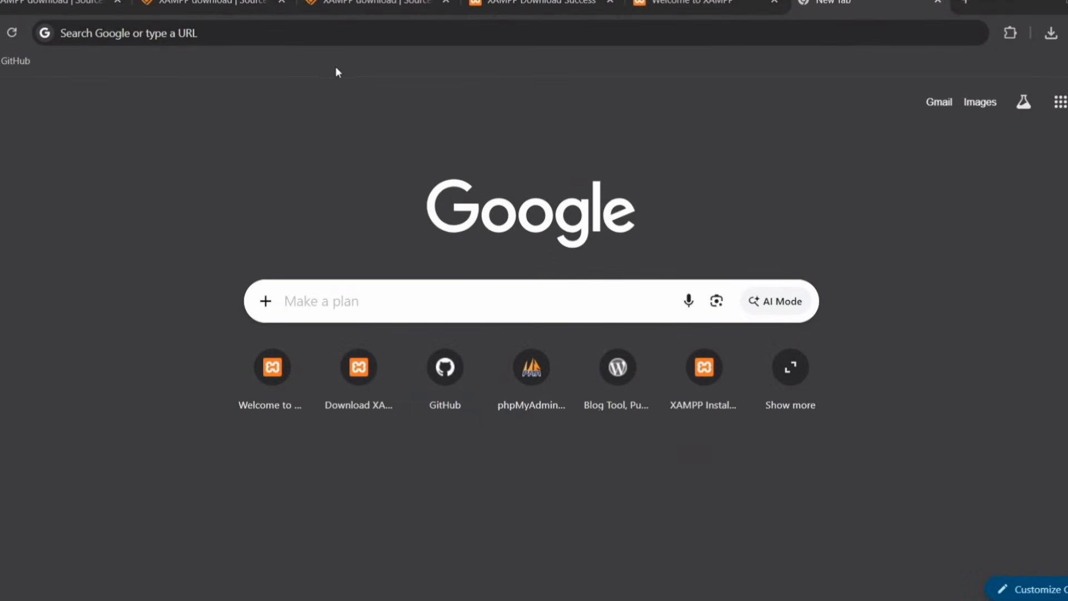
left_click(345, 33)
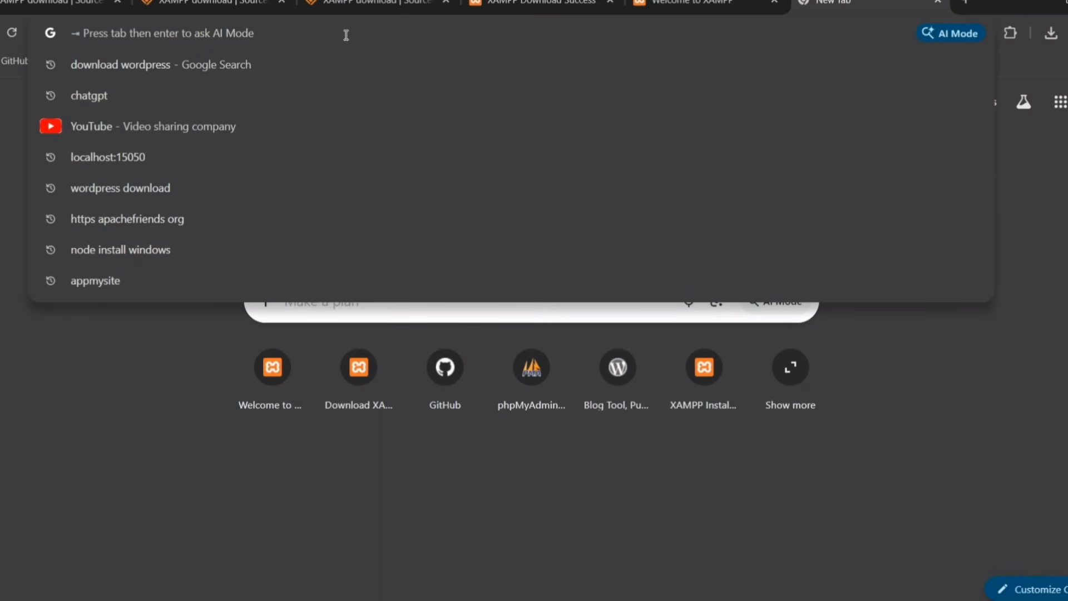
type("downloa")
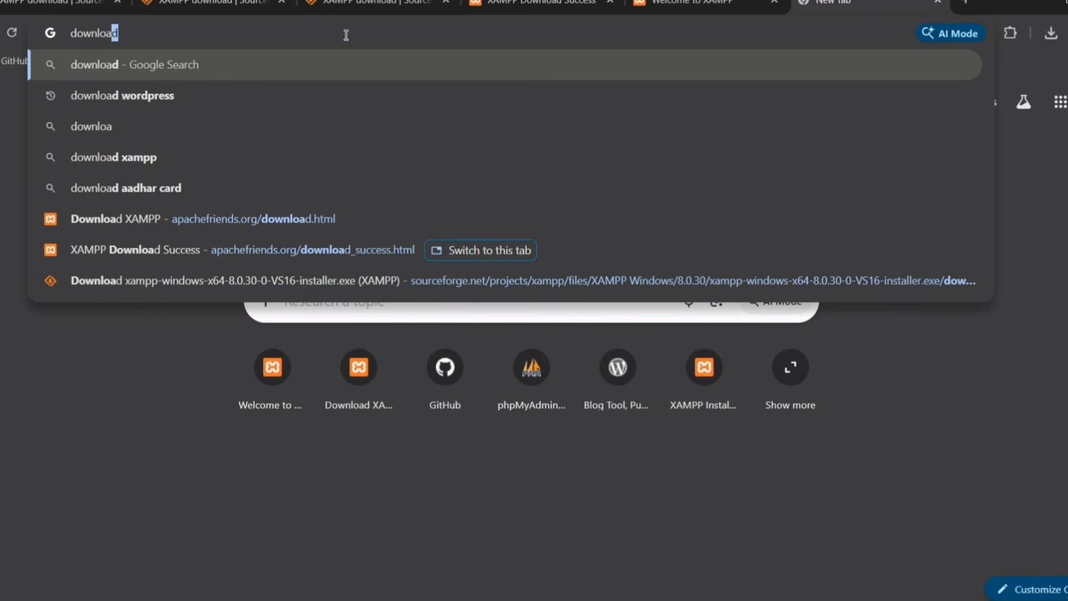
type("d w")
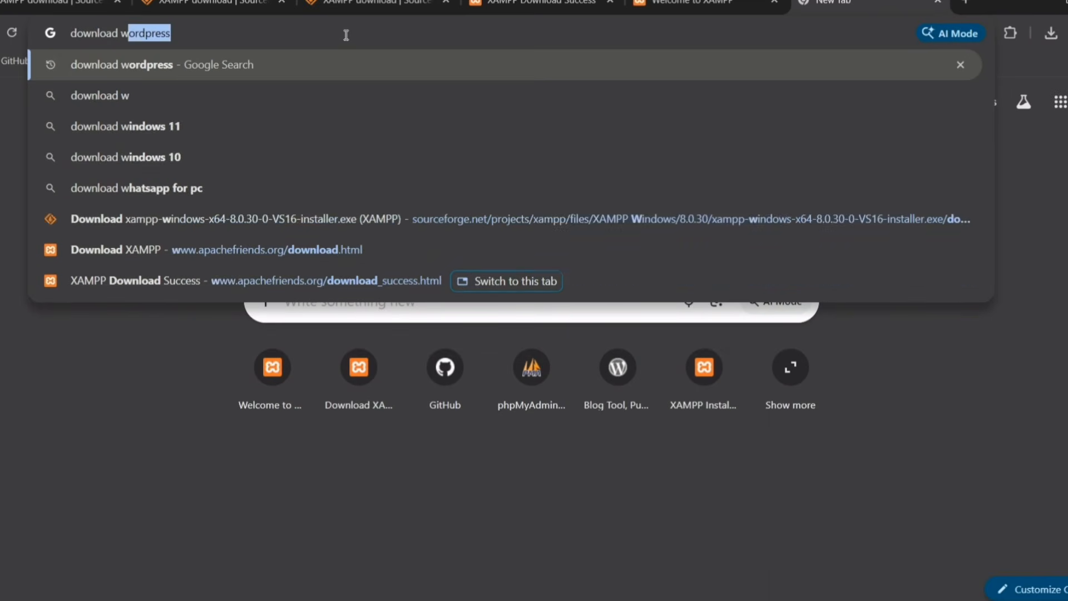
type("ord")
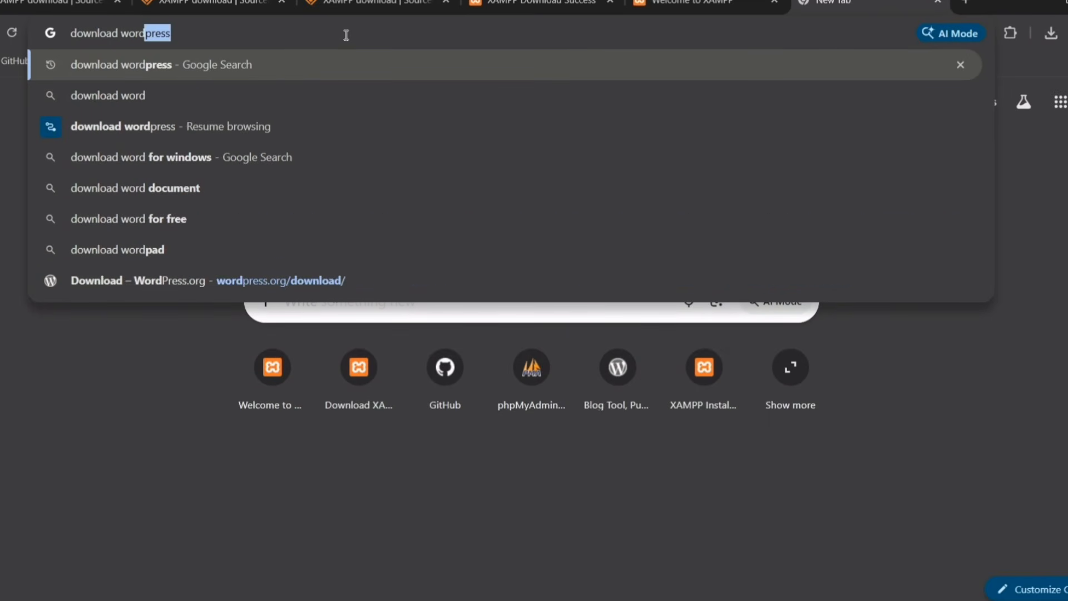
key("Return")
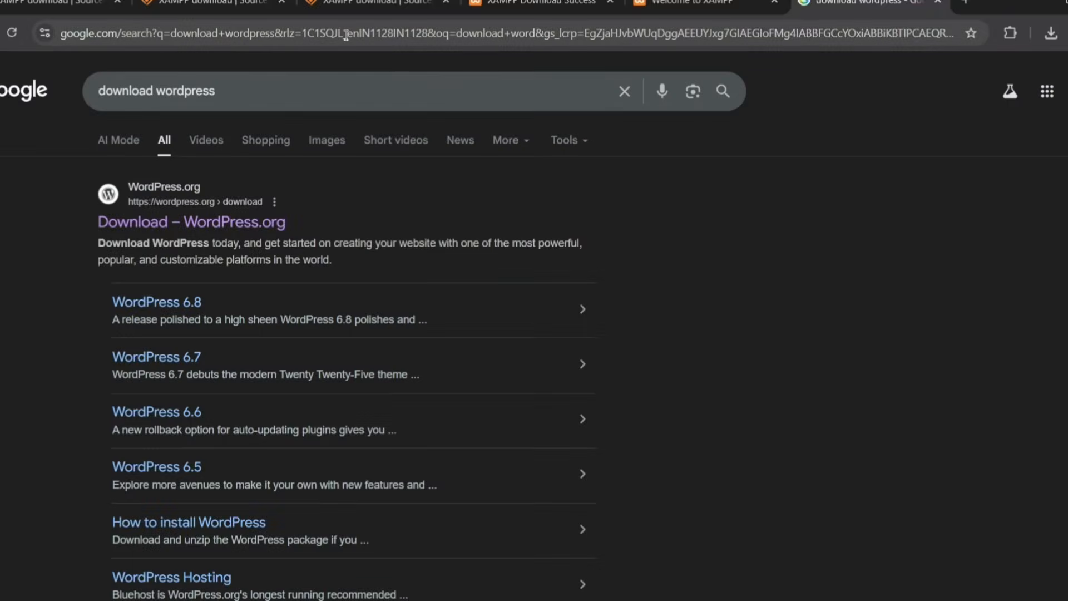
left_click(168, 223)
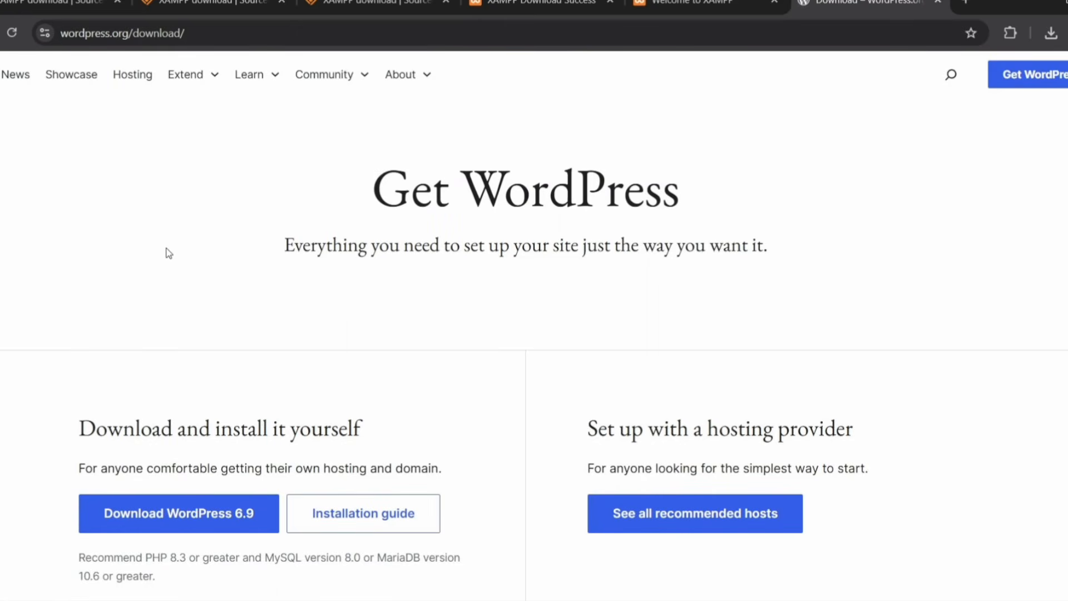
Download WordPress 6.9, dismiss the thank-you message and check the download's progress.
scroll(155, 323, "down", 1)
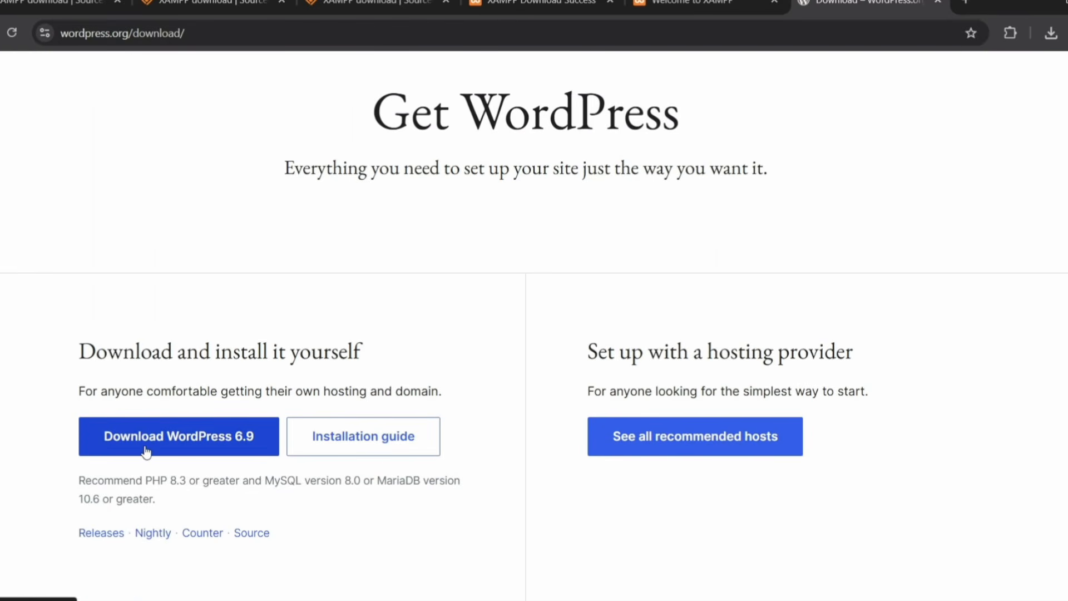
left_click(199, 439)
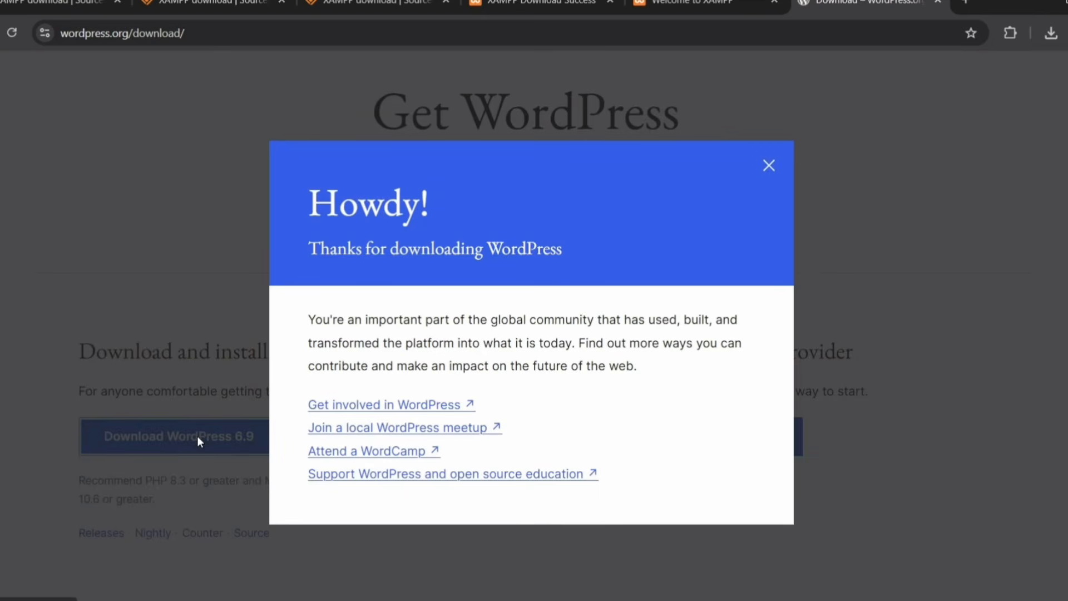
left_click(768, 165)
left_click(1049, 33)
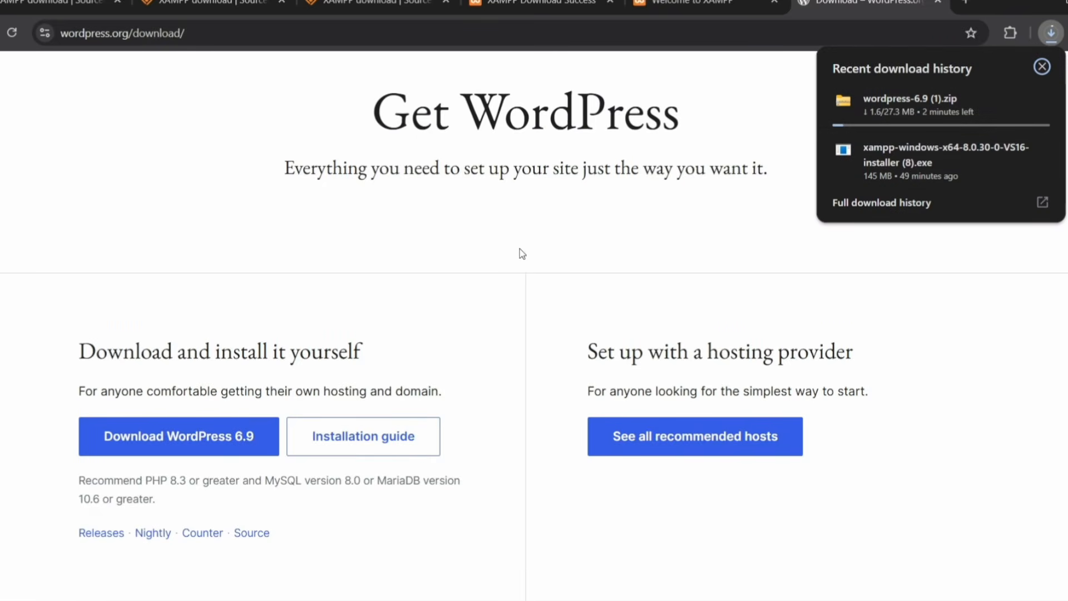
left_click(1040, 66)
Locate the downloaded wordpress-6.9 (1) archive in the Downloads folder and extract all of its contents.
left_click(1050, 33)
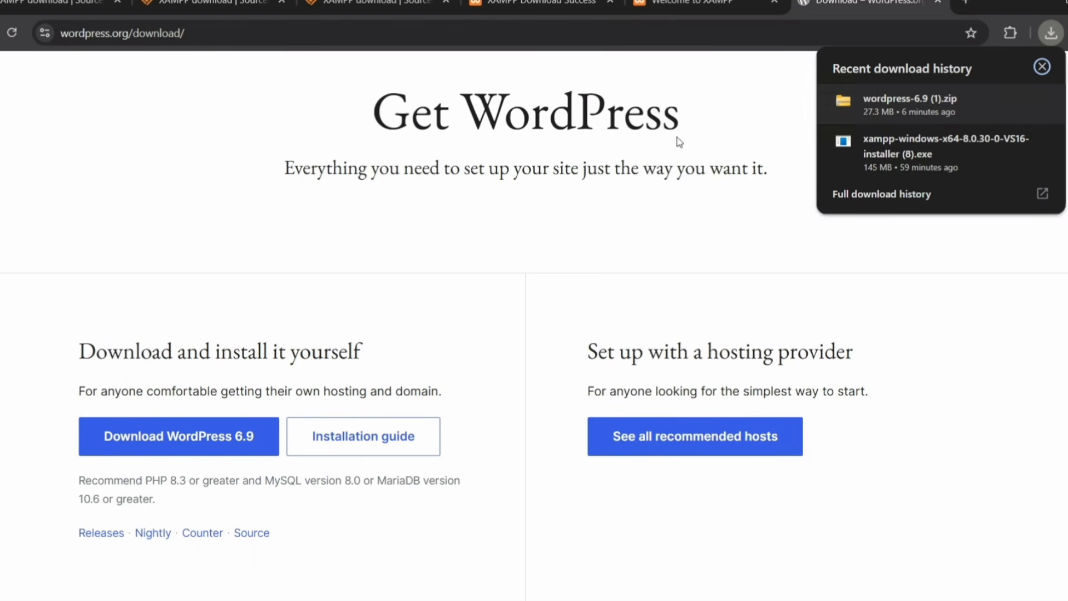
left_click(540, 280)
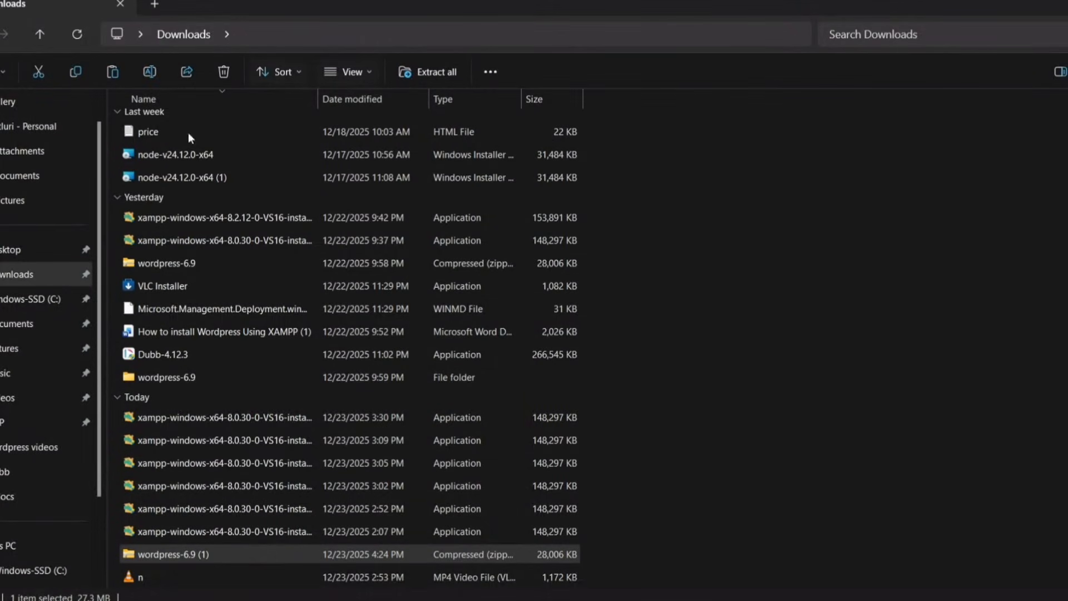
left_click(163, 550)
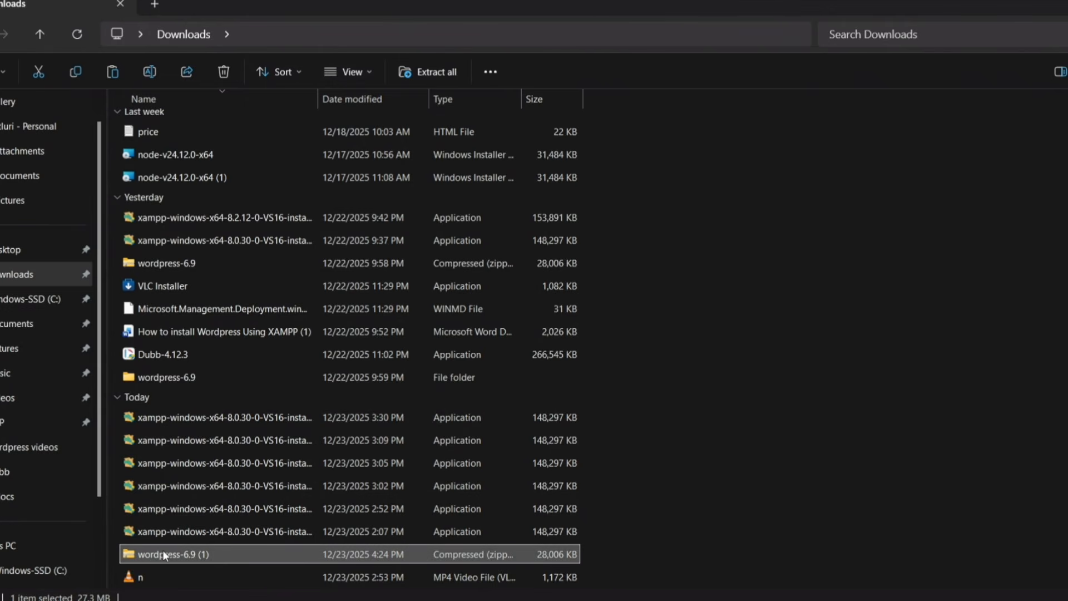
right_click(200, 554)
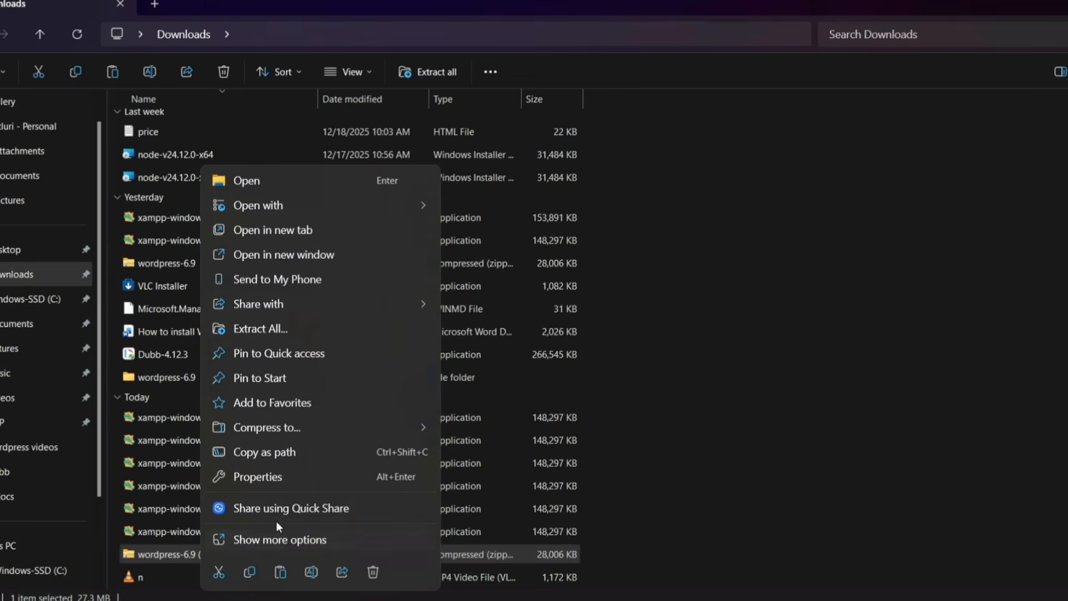
left_click(307, 329)
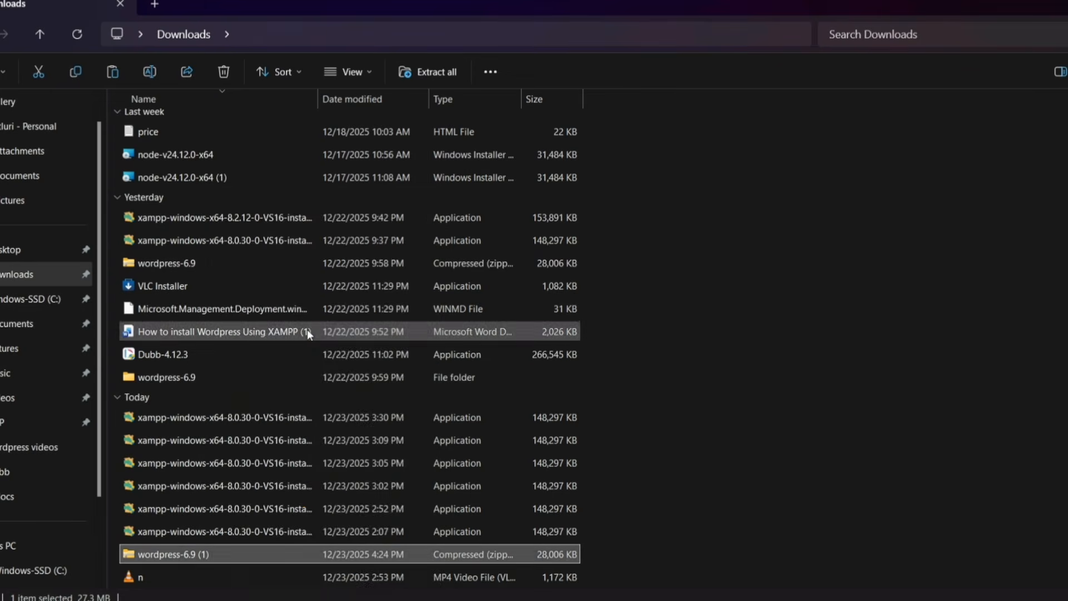
left_click(654, 462)
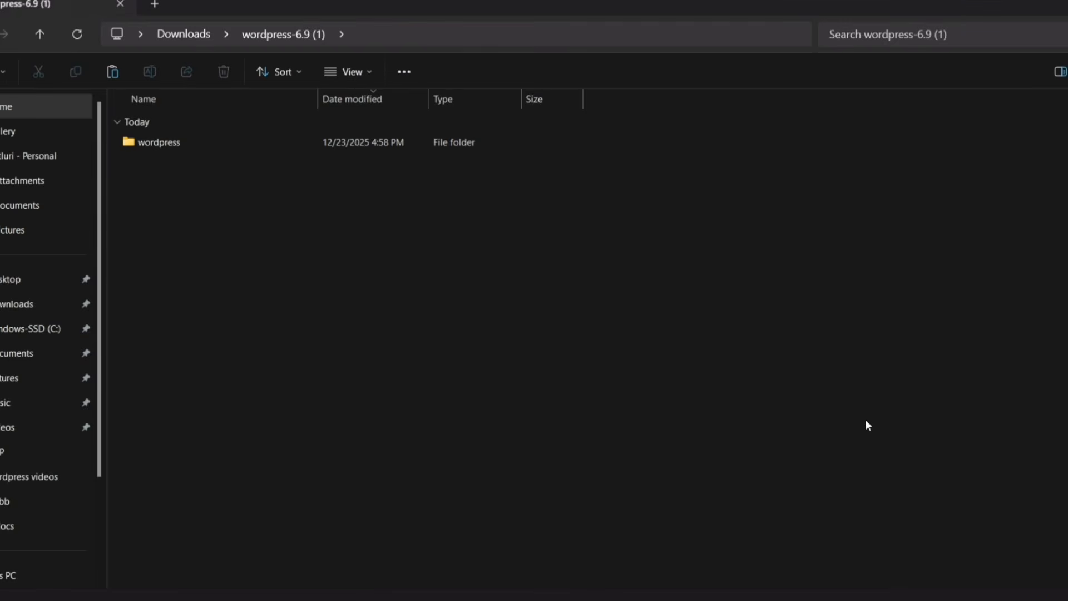
Open the wordpress folder inside the extracted wordpress-6.9 (1) folder and select all of its files and folders.
left_click(155, 146)
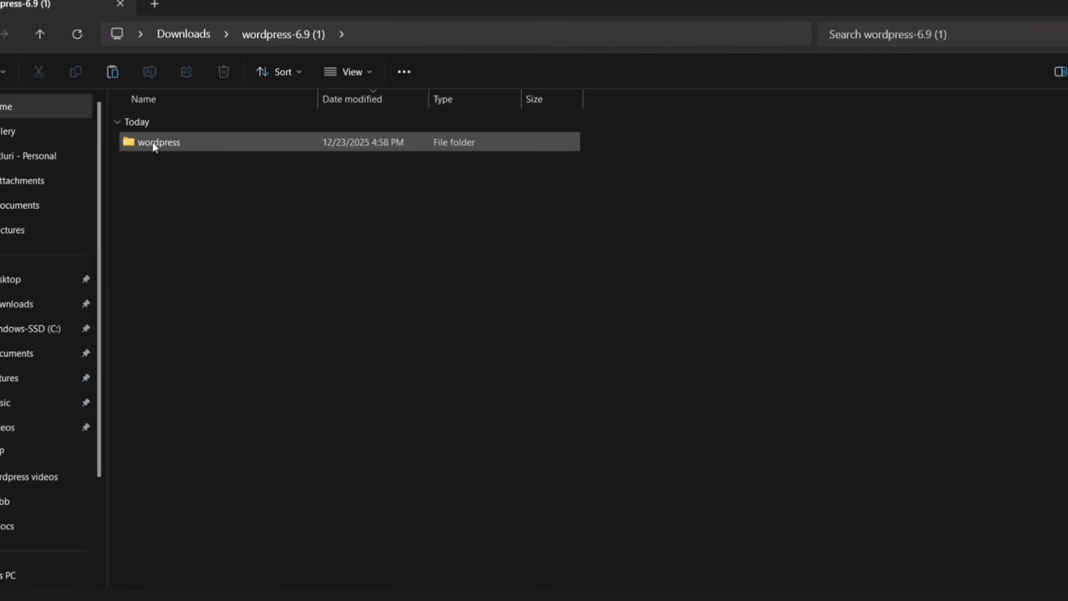
double_click(212, 143)
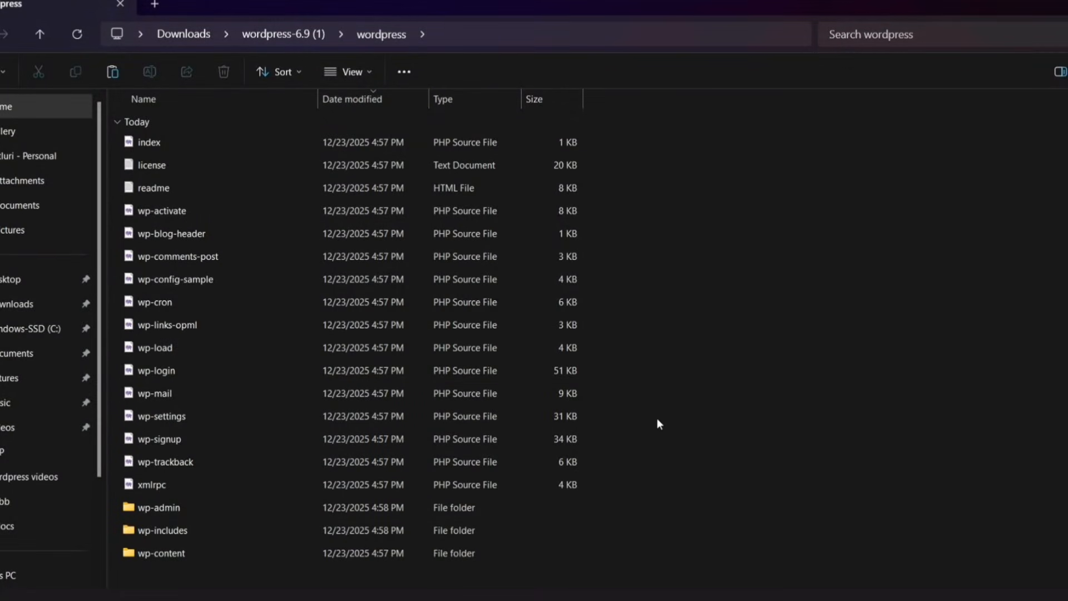
key("ctrl+a")
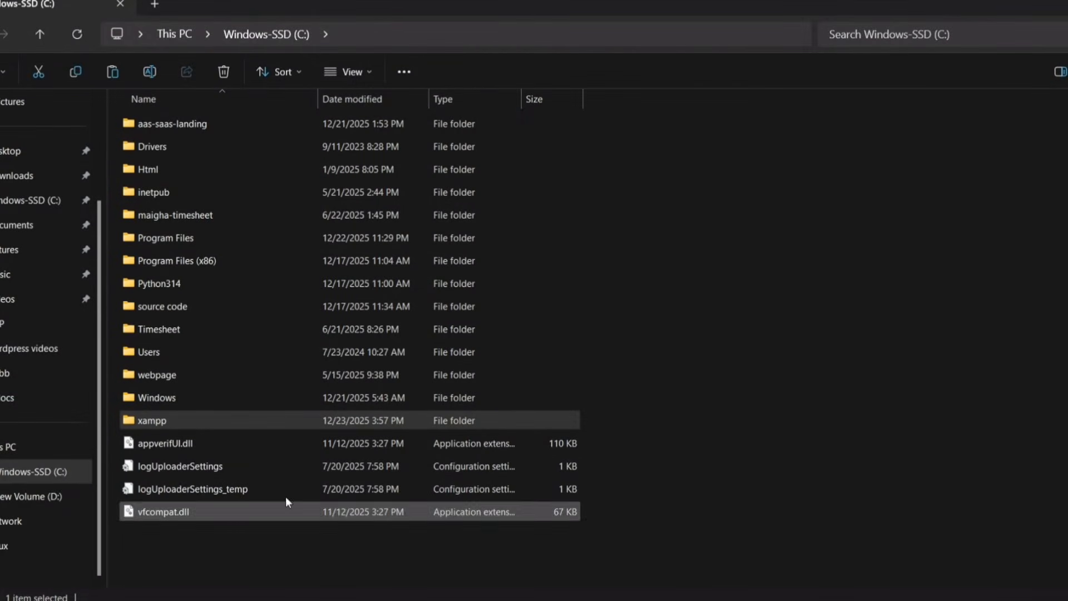
Open the htdocs folder inside the xampp folder on the Windows-SSD (C:) drive.
left_click(223, 422)
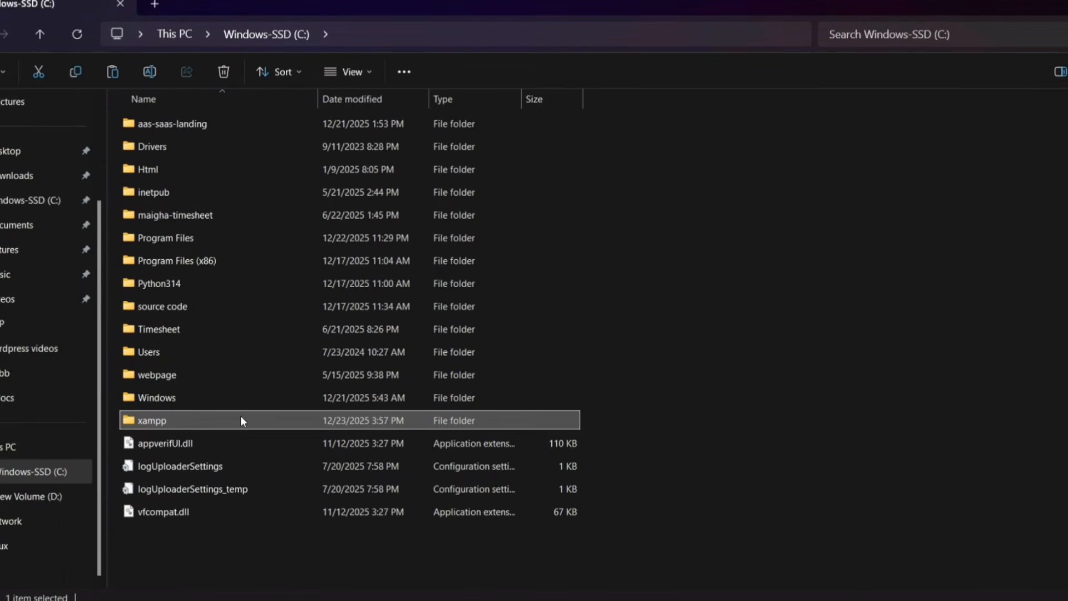
double_click(241, 419)
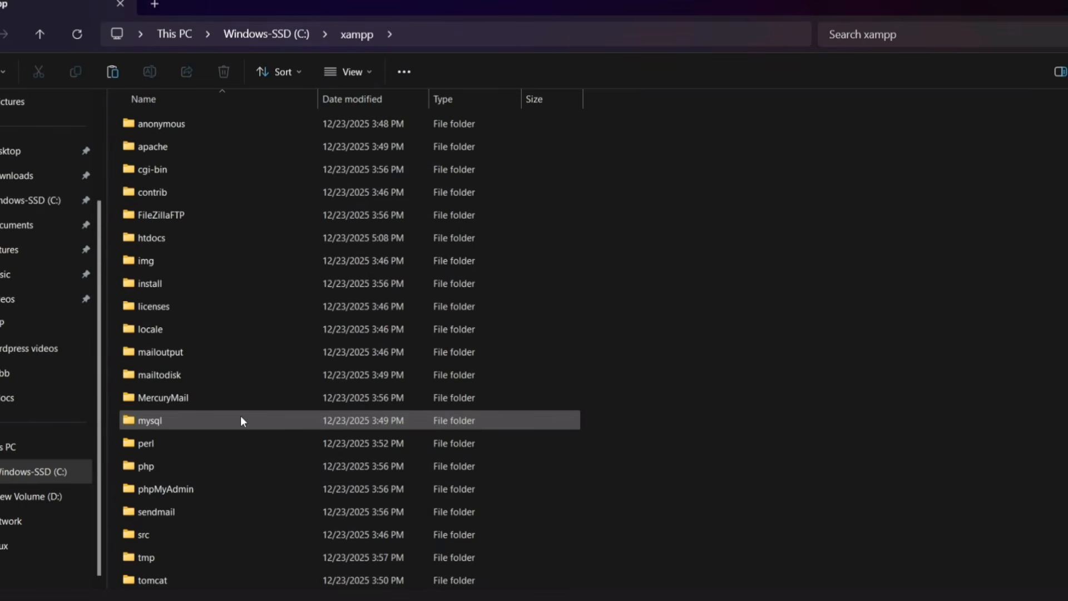
double_click(202, 235)
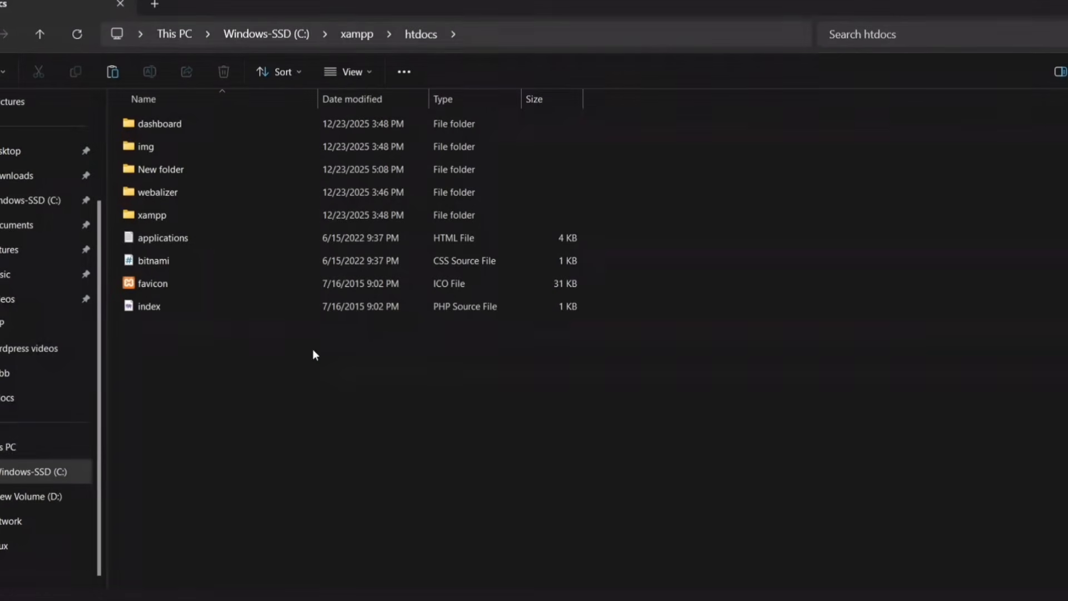
Create a folder named mywp in htdocs and paste the copied WordPress files into it.
right_click(281, 341)
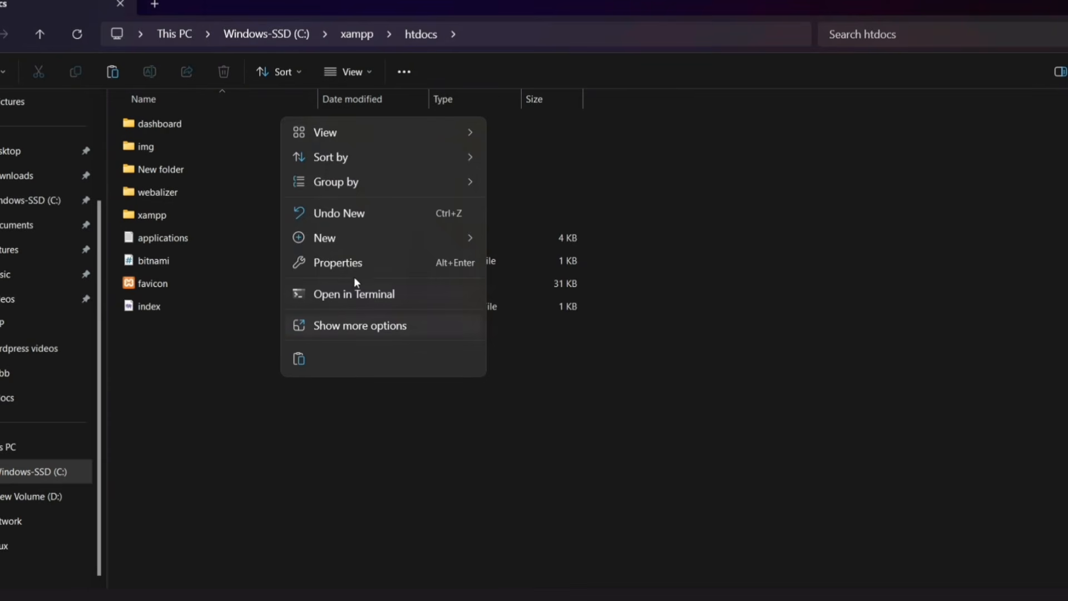
mouse_move(365, 245)
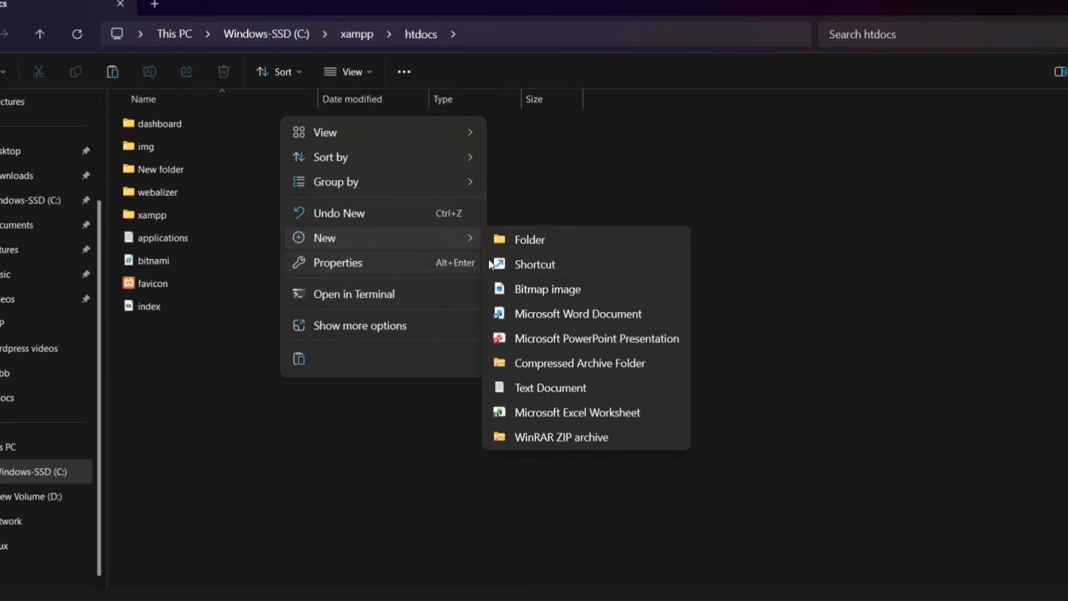
left_click(593, 238)
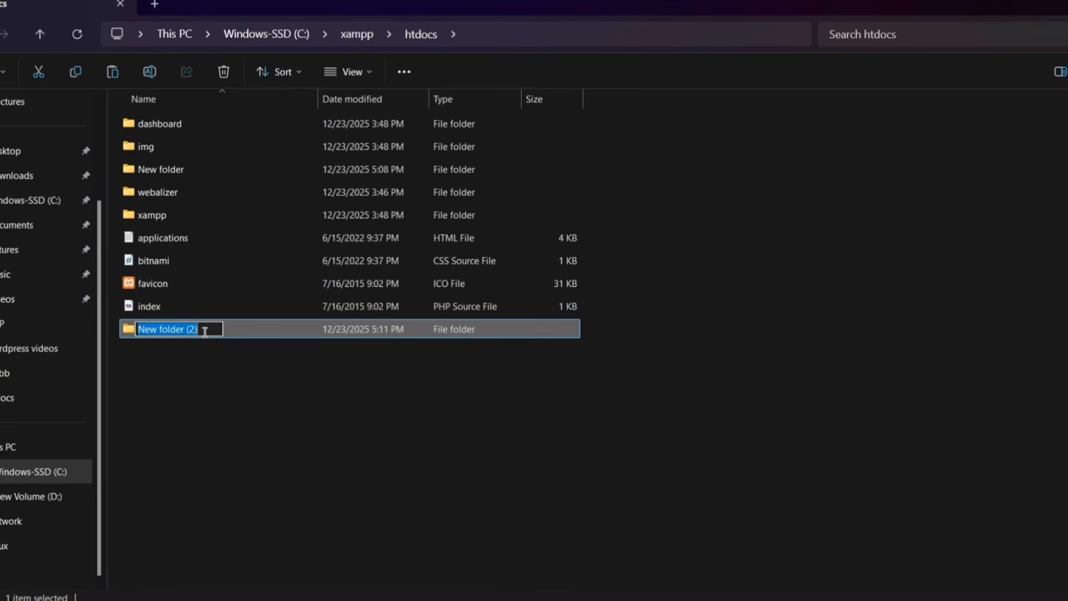
key("BackSpace")
type("mywp")
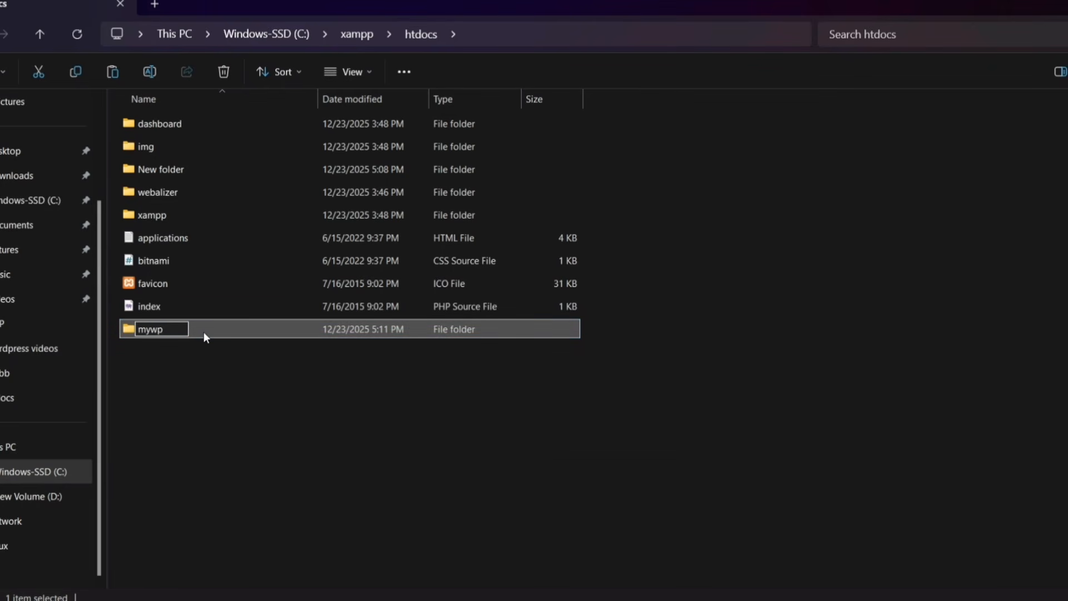
key("Return")
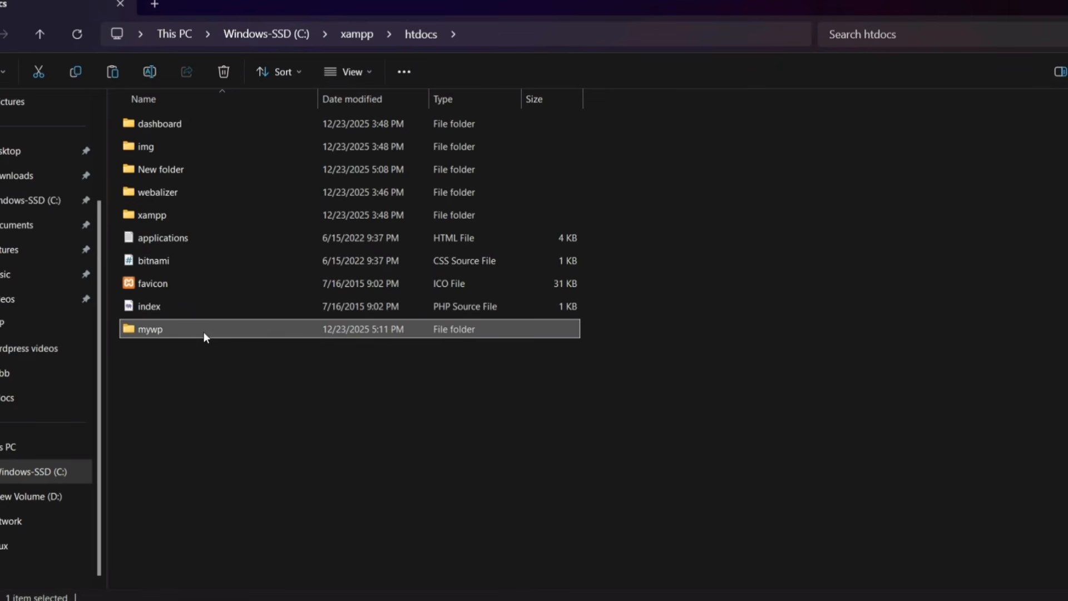
double_click(207, 332)
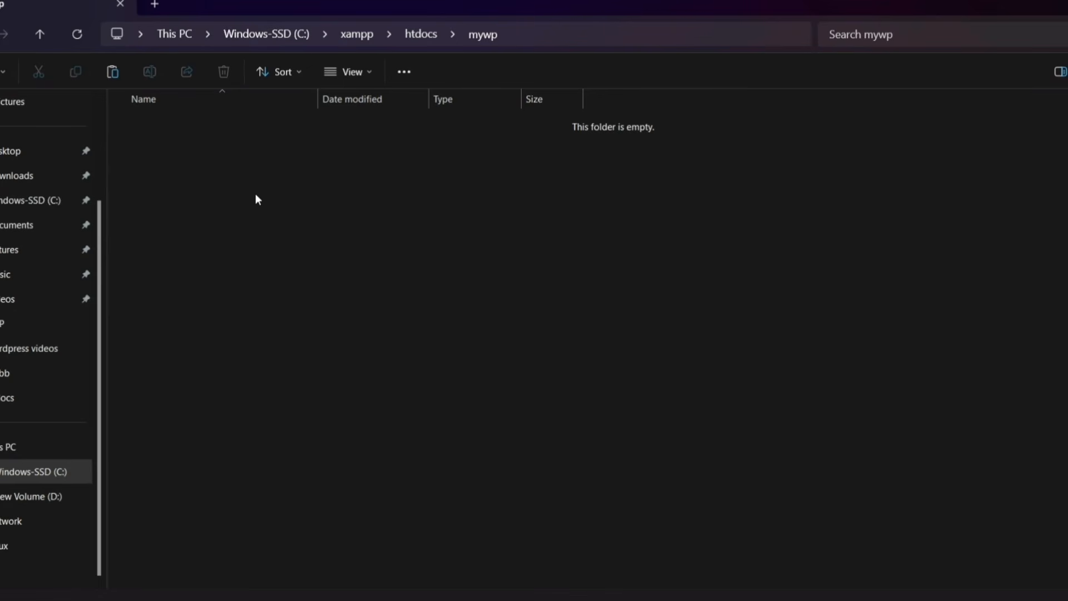
key("ctrl+v")
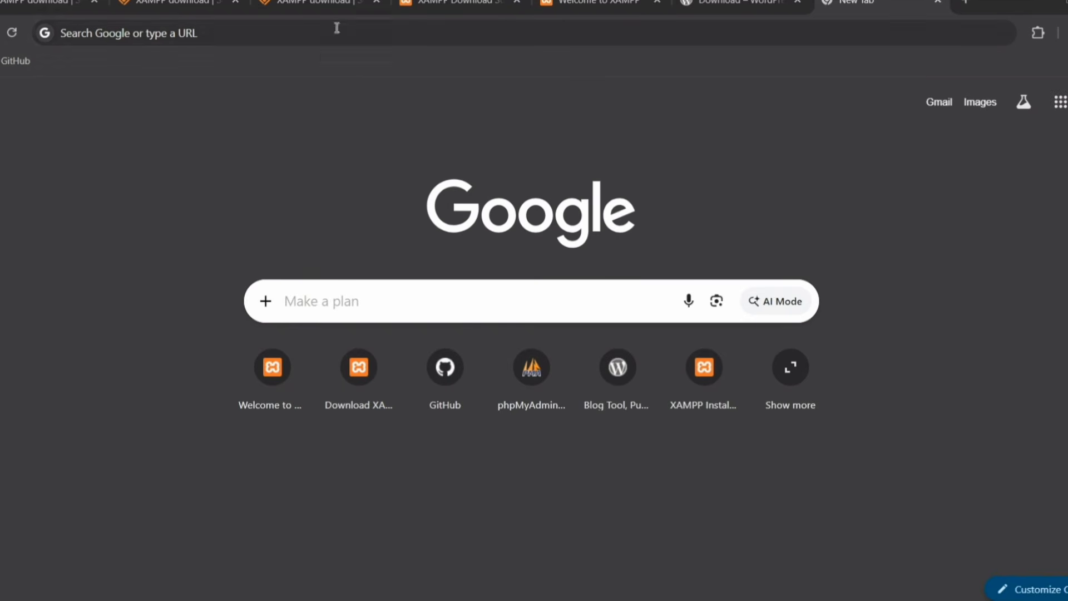
Open phpMyAdmin at localhost/phpmyadmin/ in the new browser tab.
left_click(287, 33)
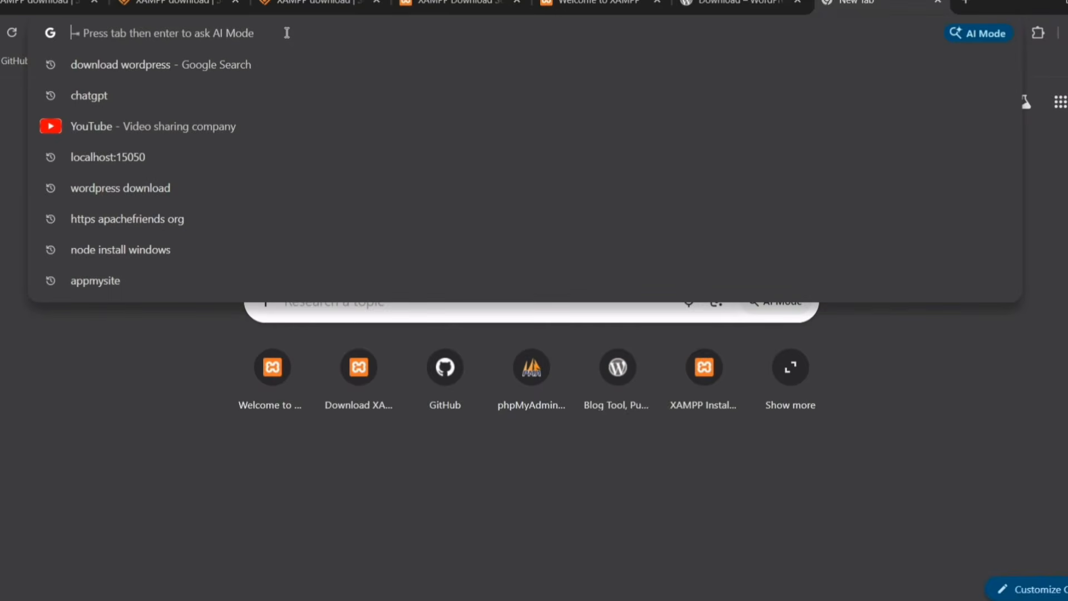
type("localhost")
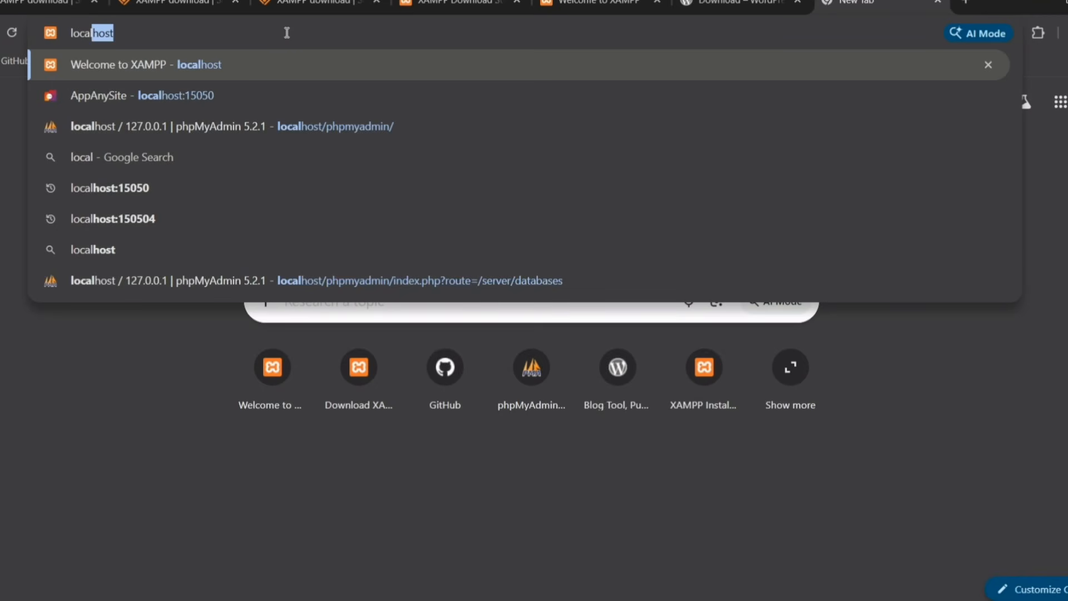
type("/php")
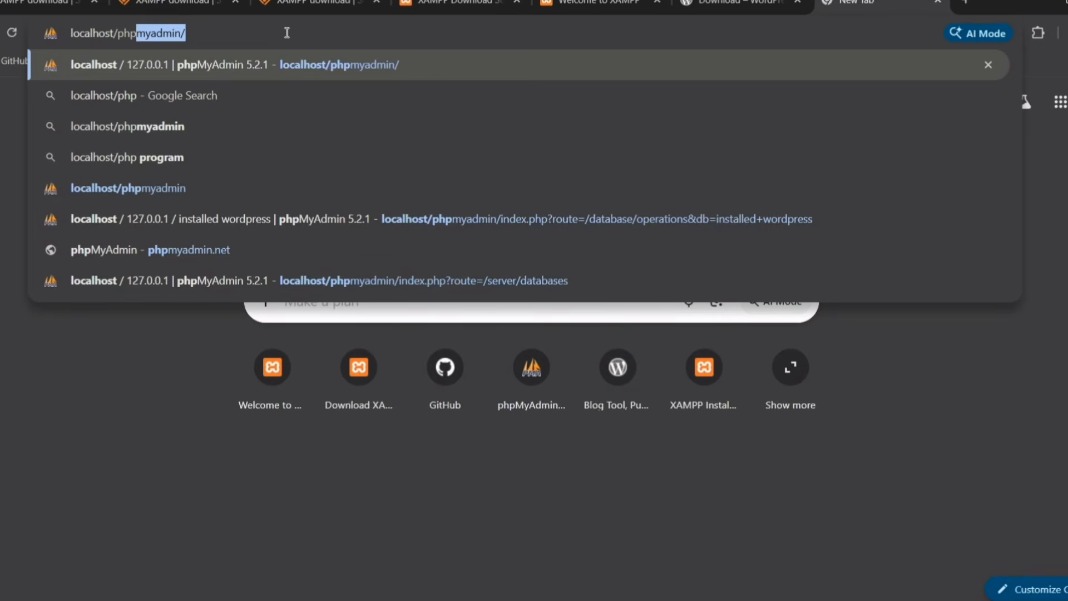
key("Return")
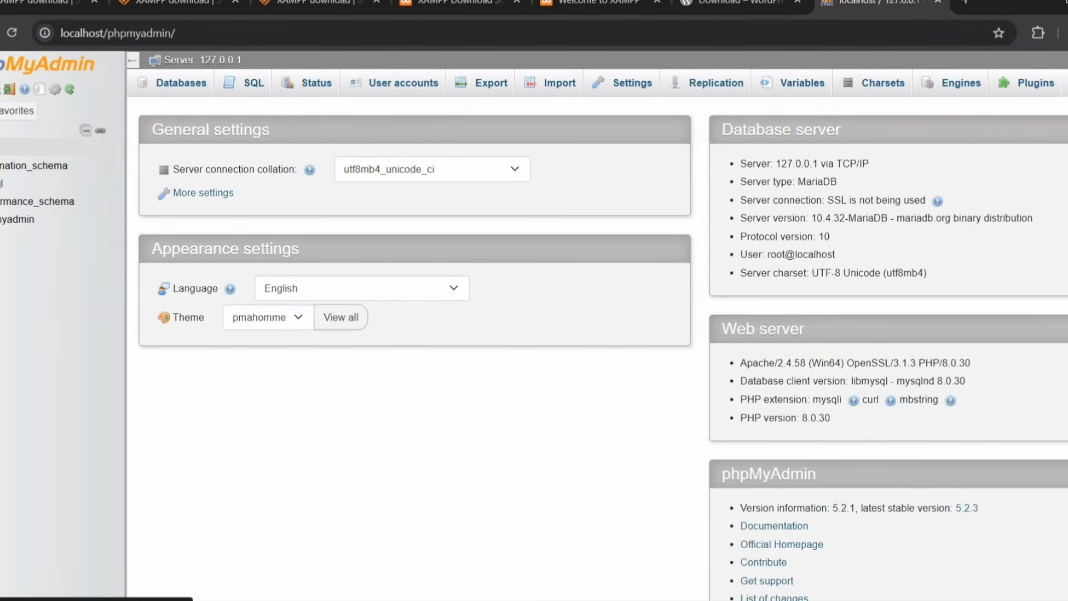
Create a database named mywp with the utf8mb4_general_ci collation.
left_click(181, 83)
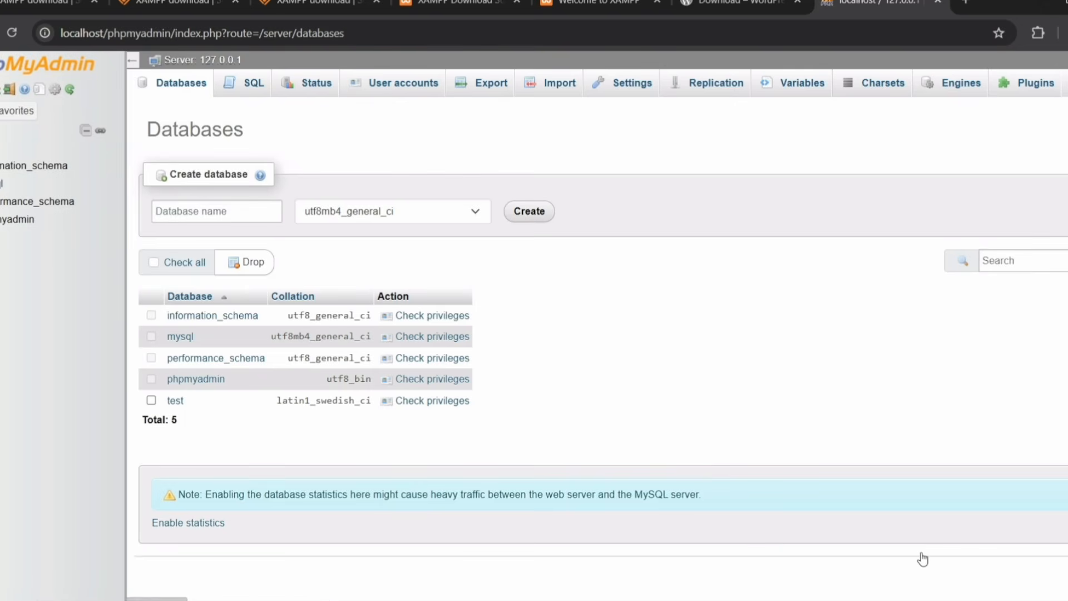
left_click(185, 210)
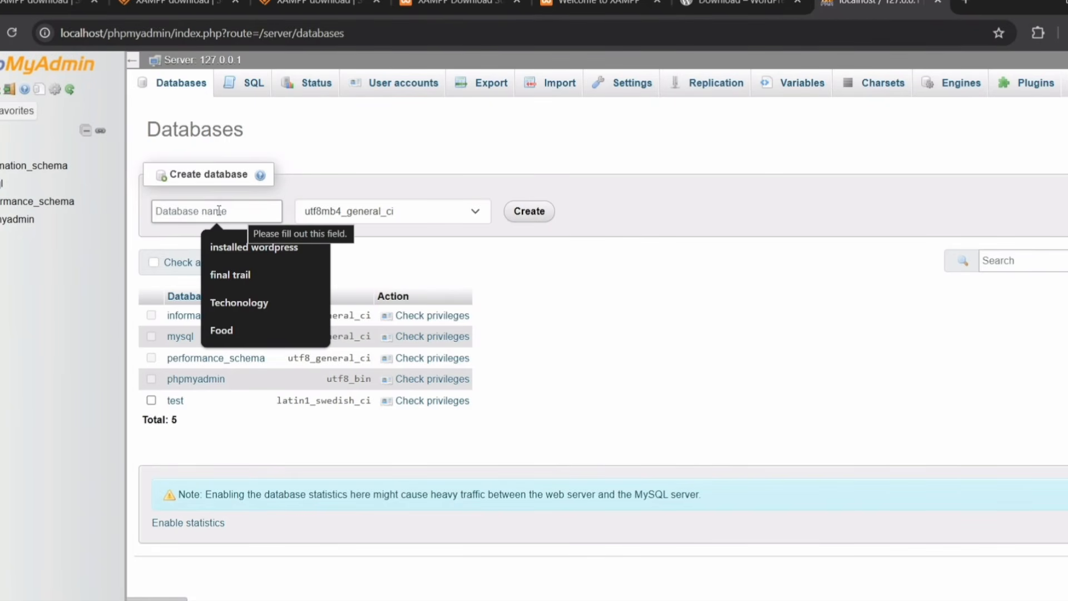
type("mywp")
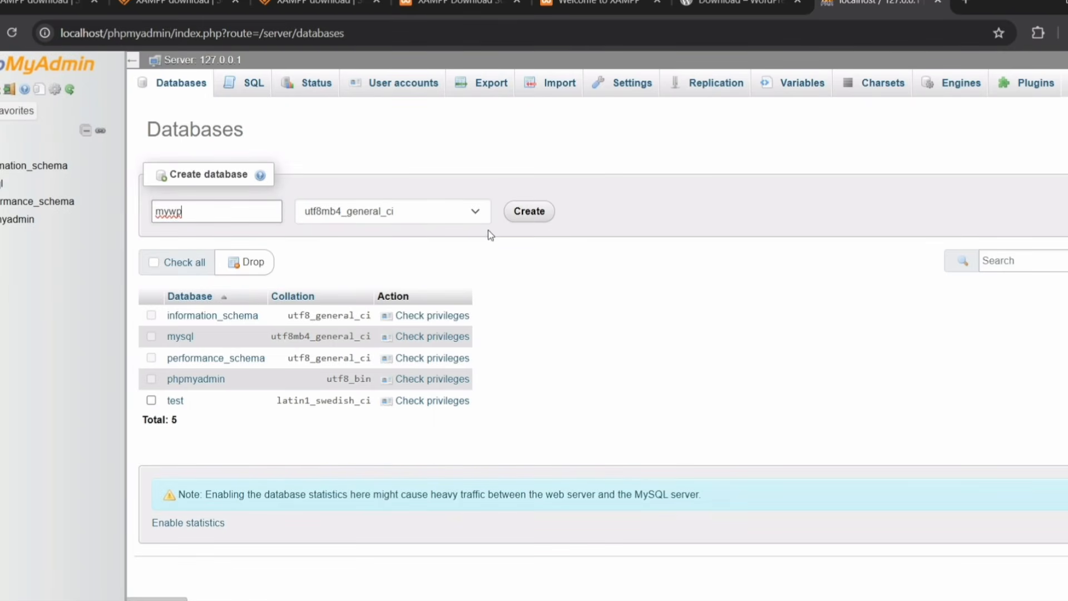
left_click(521, 214)
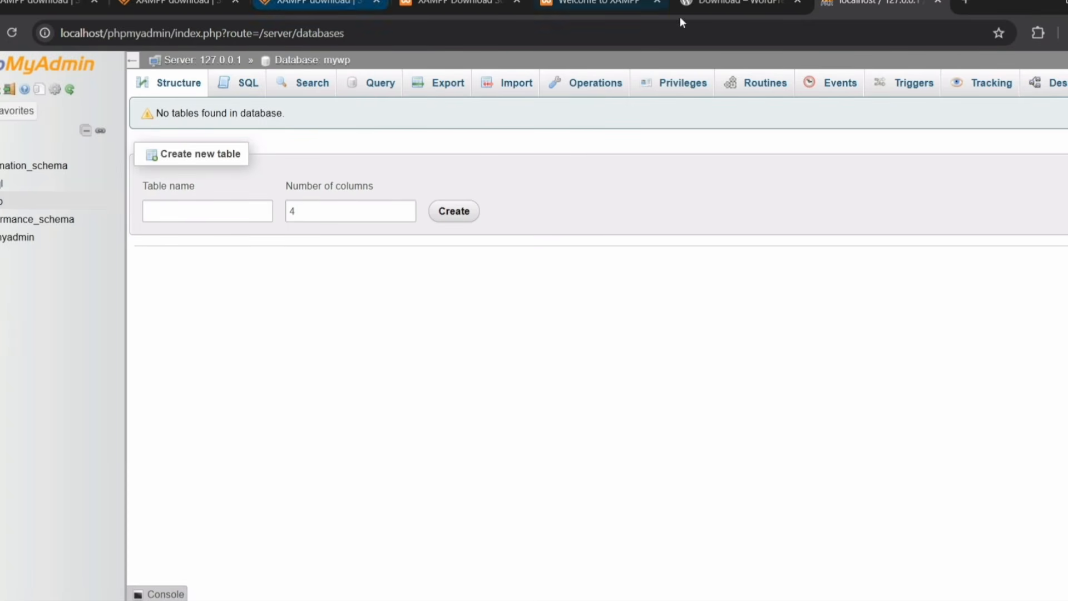
key("ctrl+t")
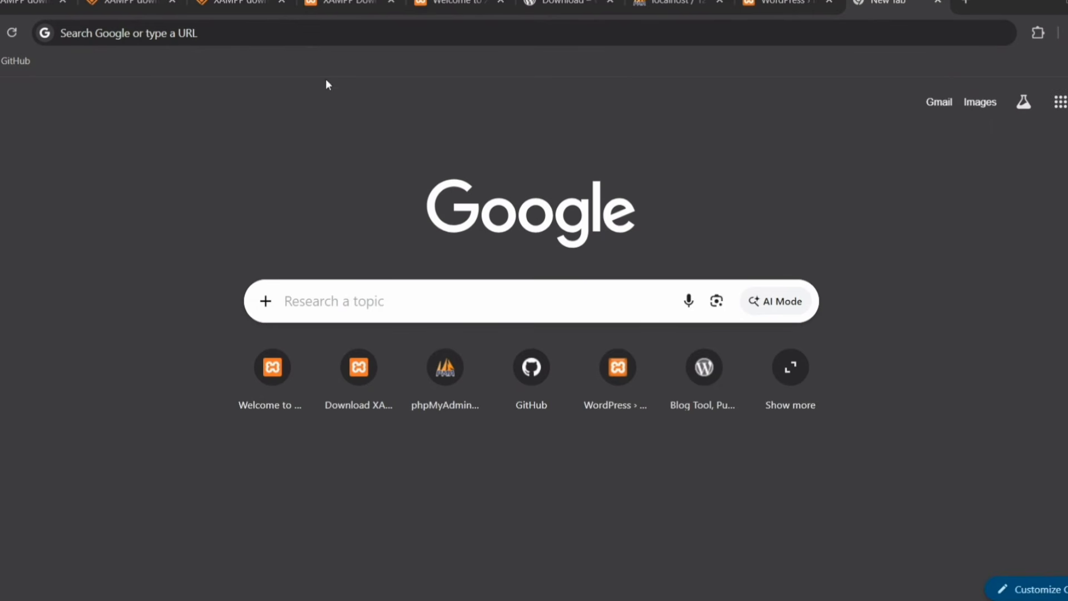
left_click(299, 33)
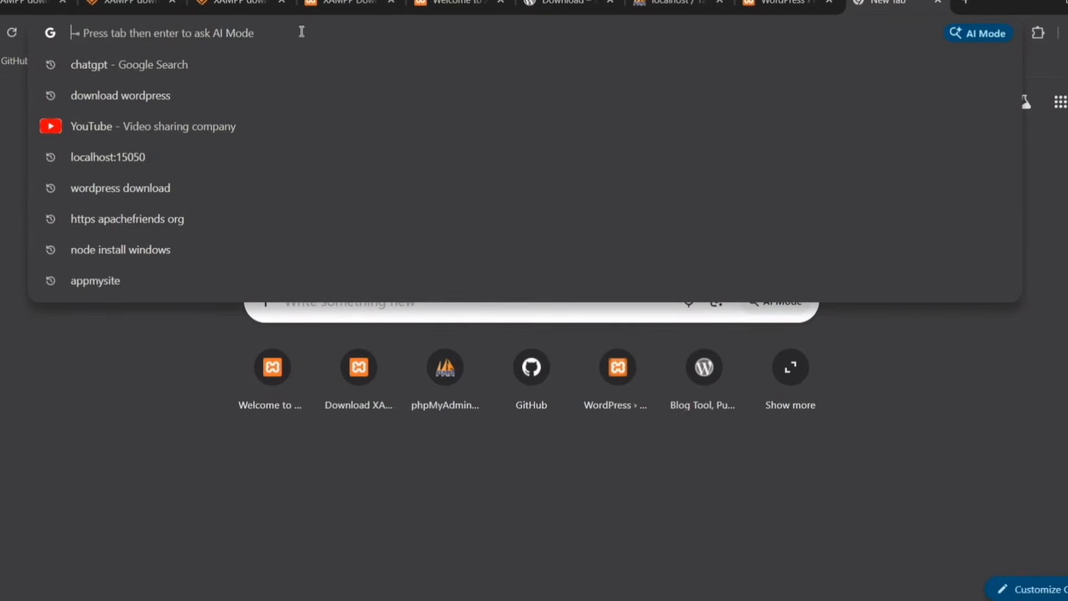
type("http://localhost/mywp/wp-admin/setup-config.php")
left_click_drag(96, 32, 212, 36)
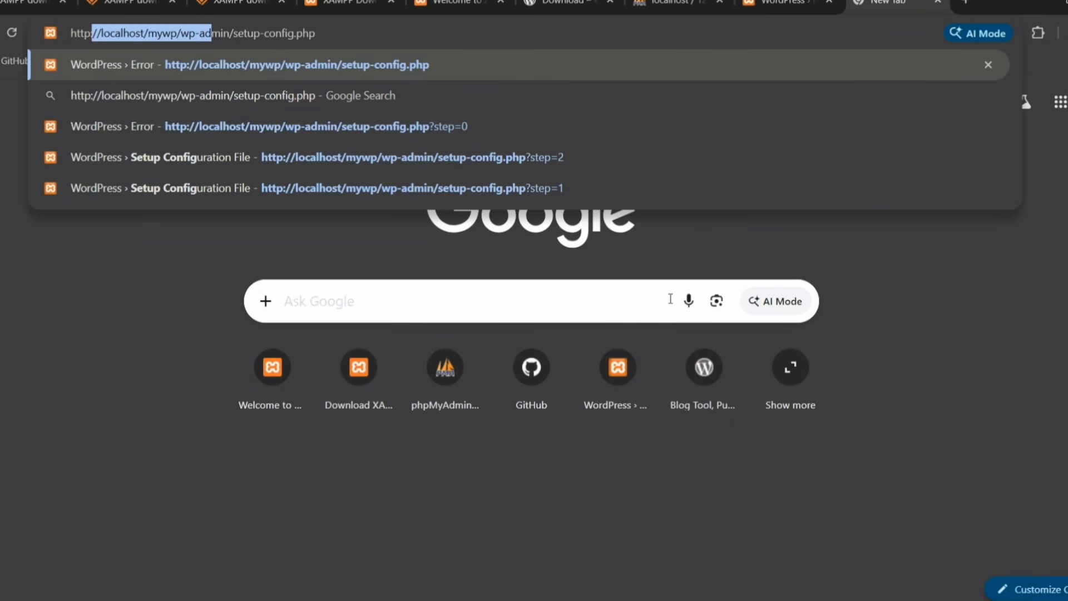
key("Return")
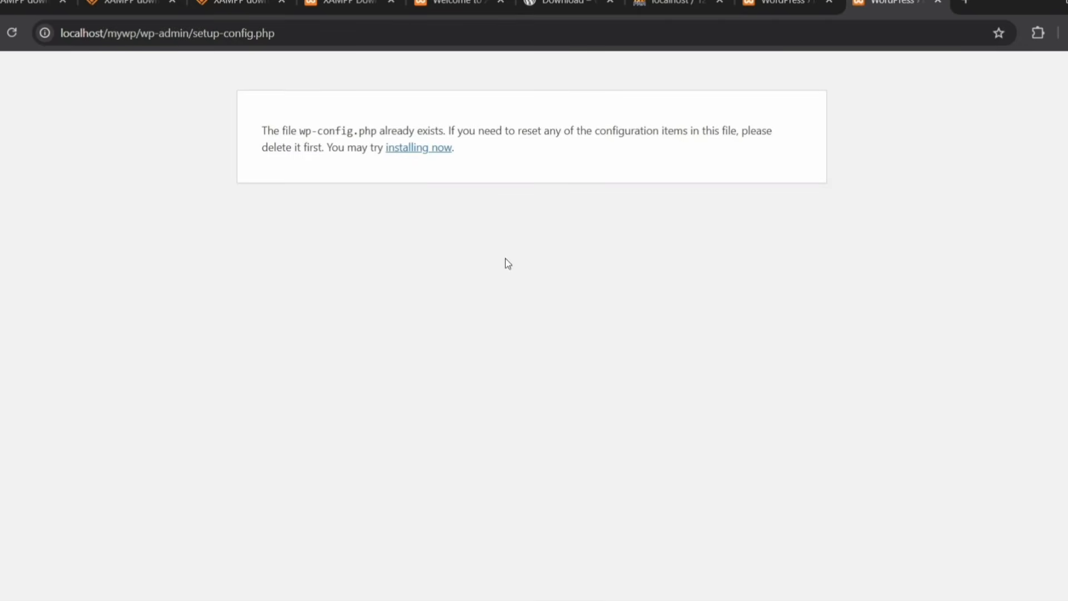
left_click(406, 148)
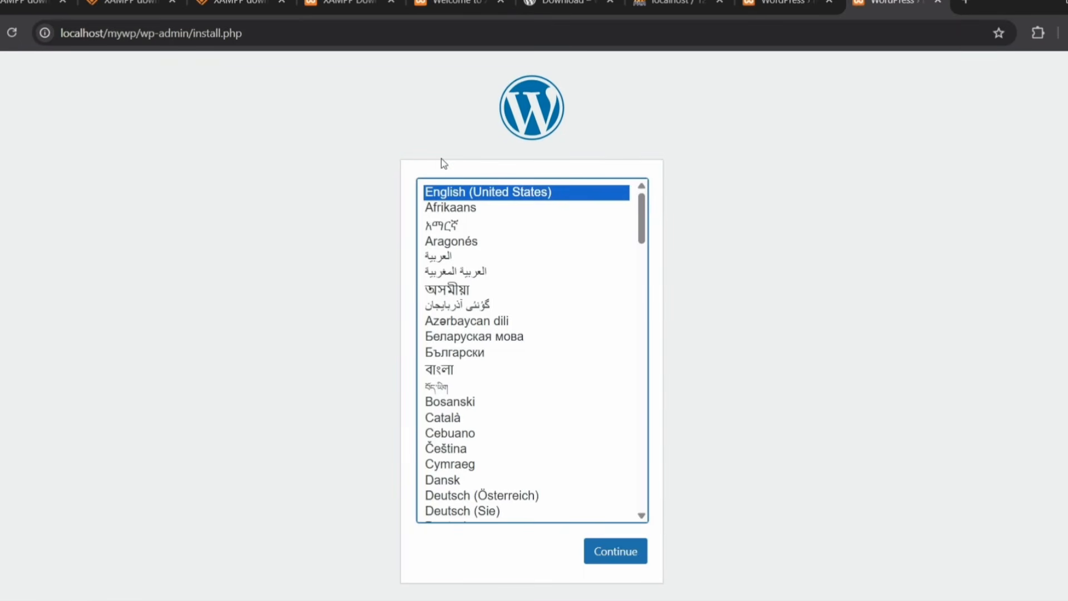
Continue in English (United States), fill in site title Maigha, username wordpress, the password and the contact e-mail, and install WordPress.
left_click(614, 553)
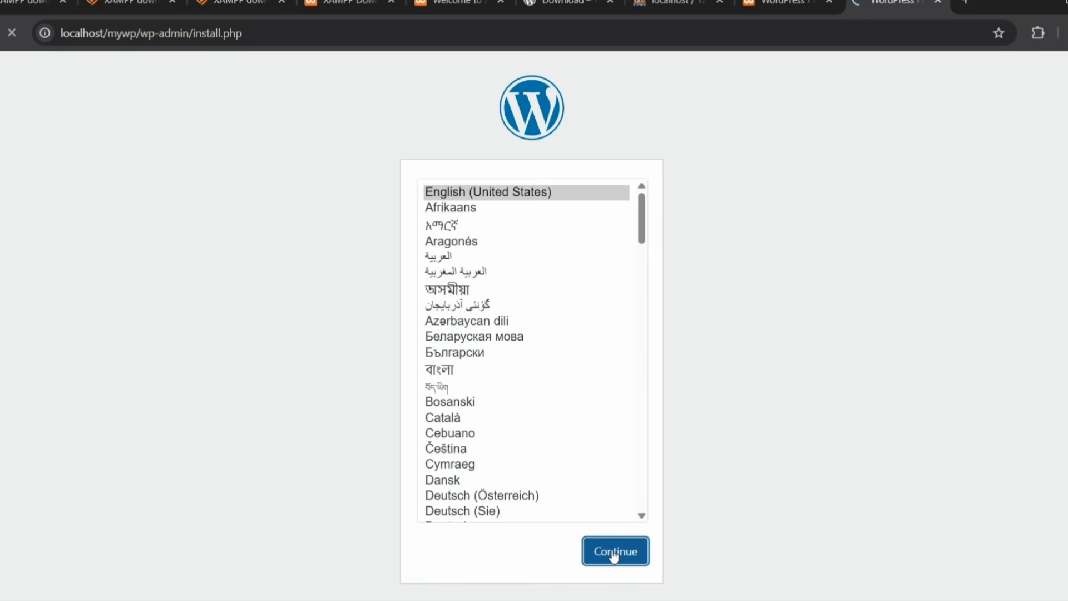
scroll(496, 443, "down", 2)
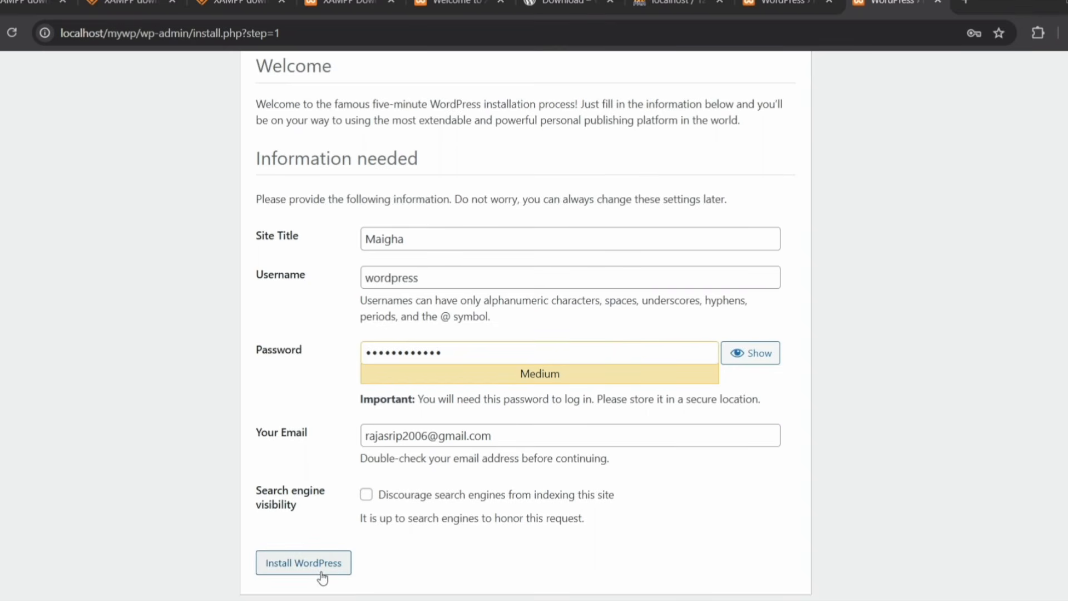
left_click(294, 565)
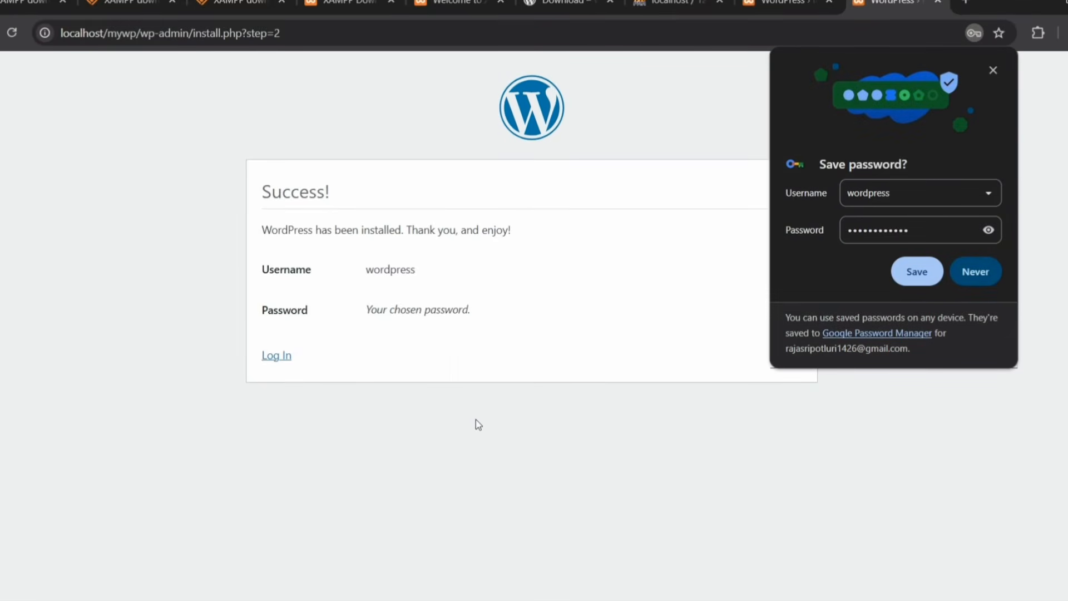
Log in with the username wordpress and the account password, enabling Remember Me, and save the login in the browser.
left_click(267, 361)
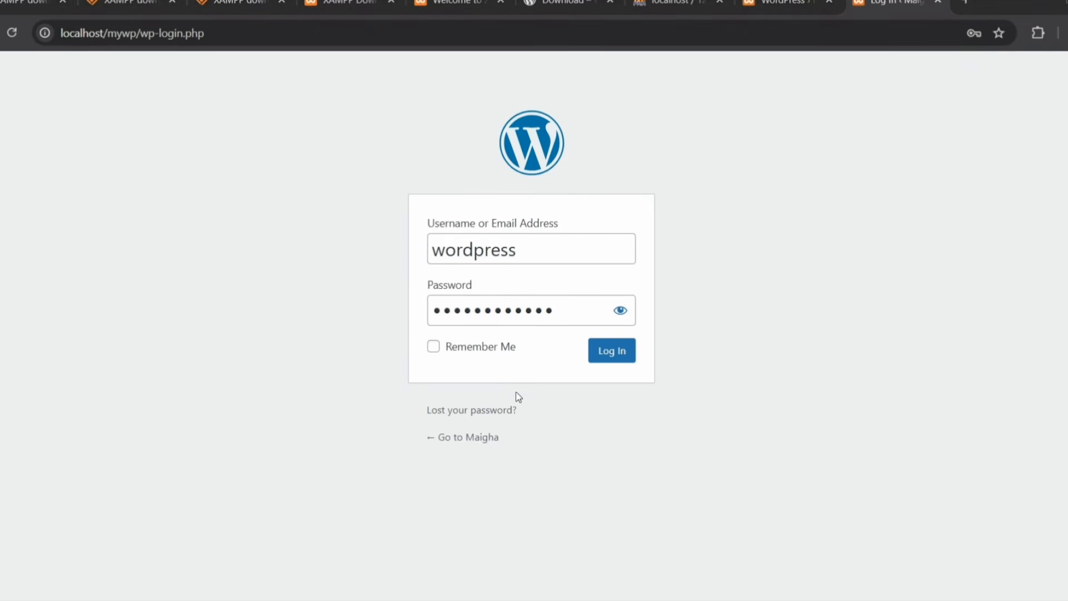
left_click(433, 346)
left_click(602, 354)
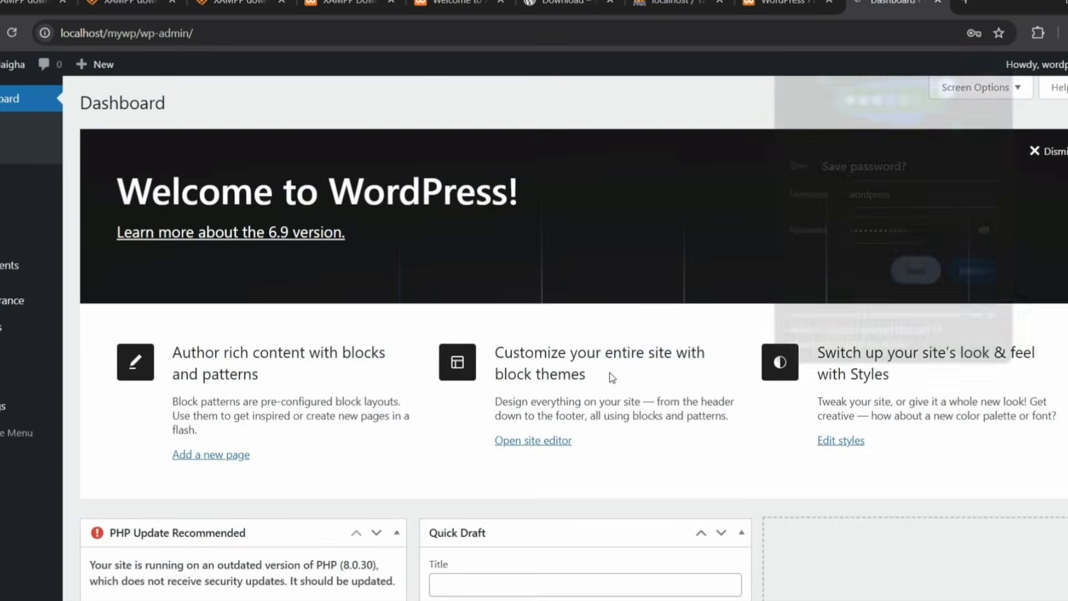
left_click(917, 271)
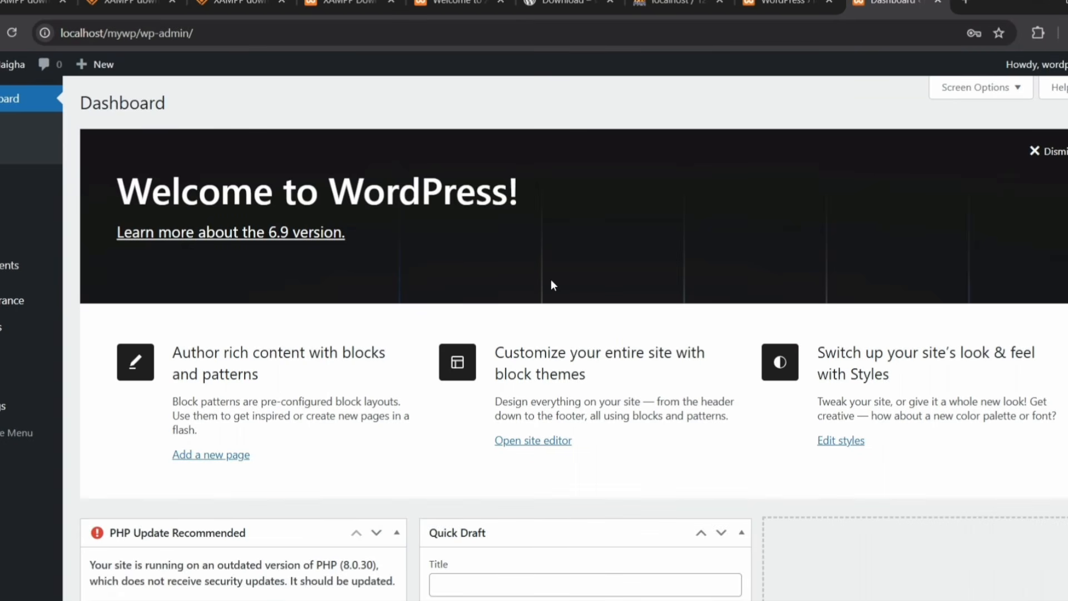
scroll(271, 164, "down", 3)
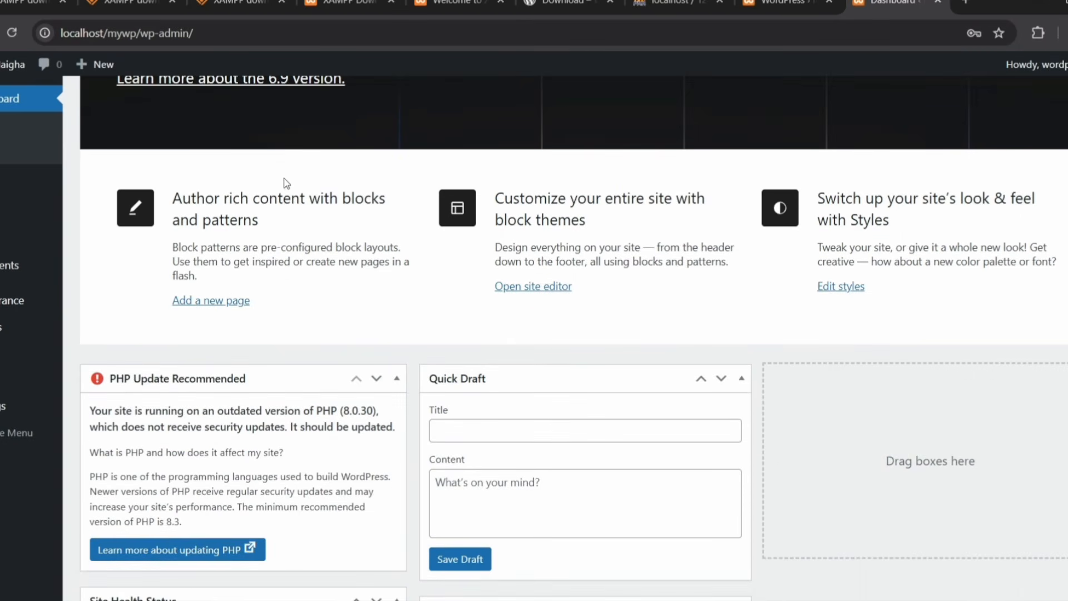